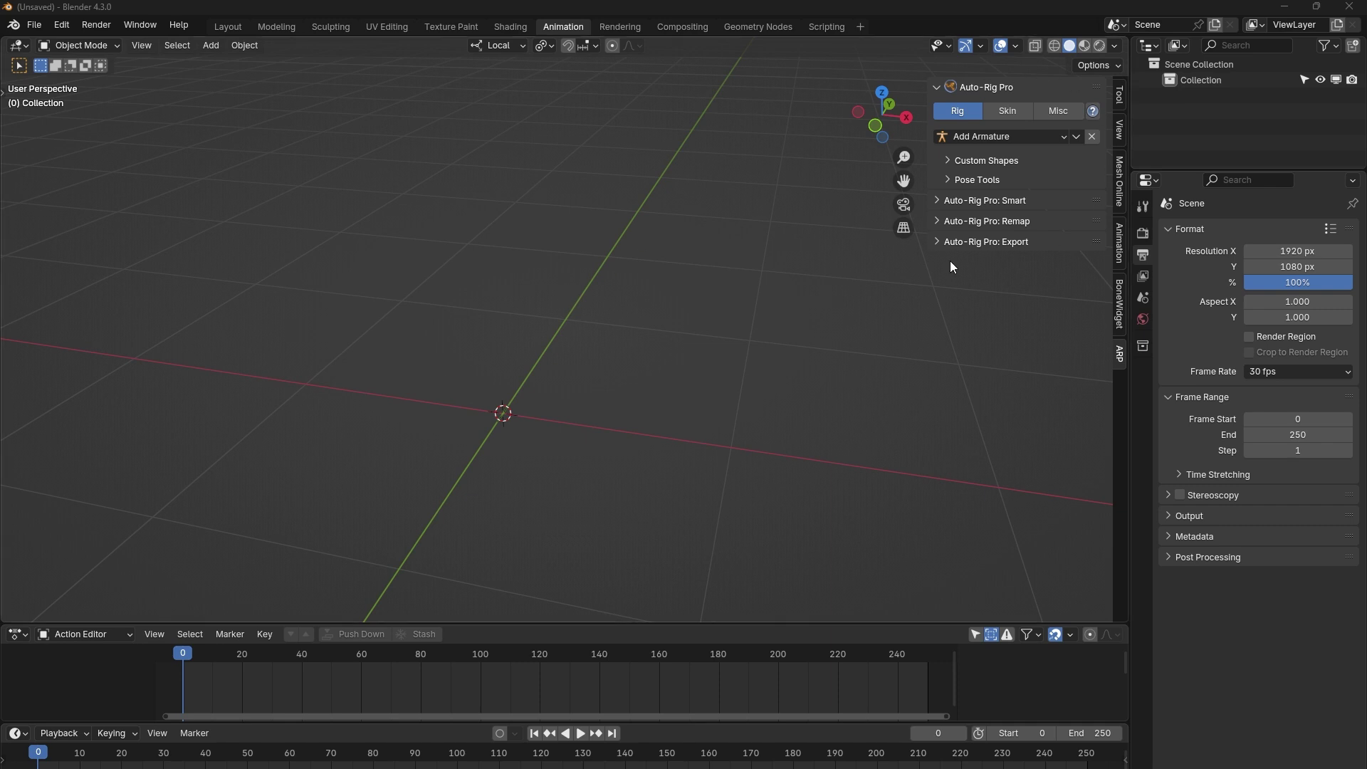
Preview the built-in armature presets, then choose Install from Disk in Preferences' Get Extensions settings.
click(1045, 136)
click(67, 24)
click(139, 225)
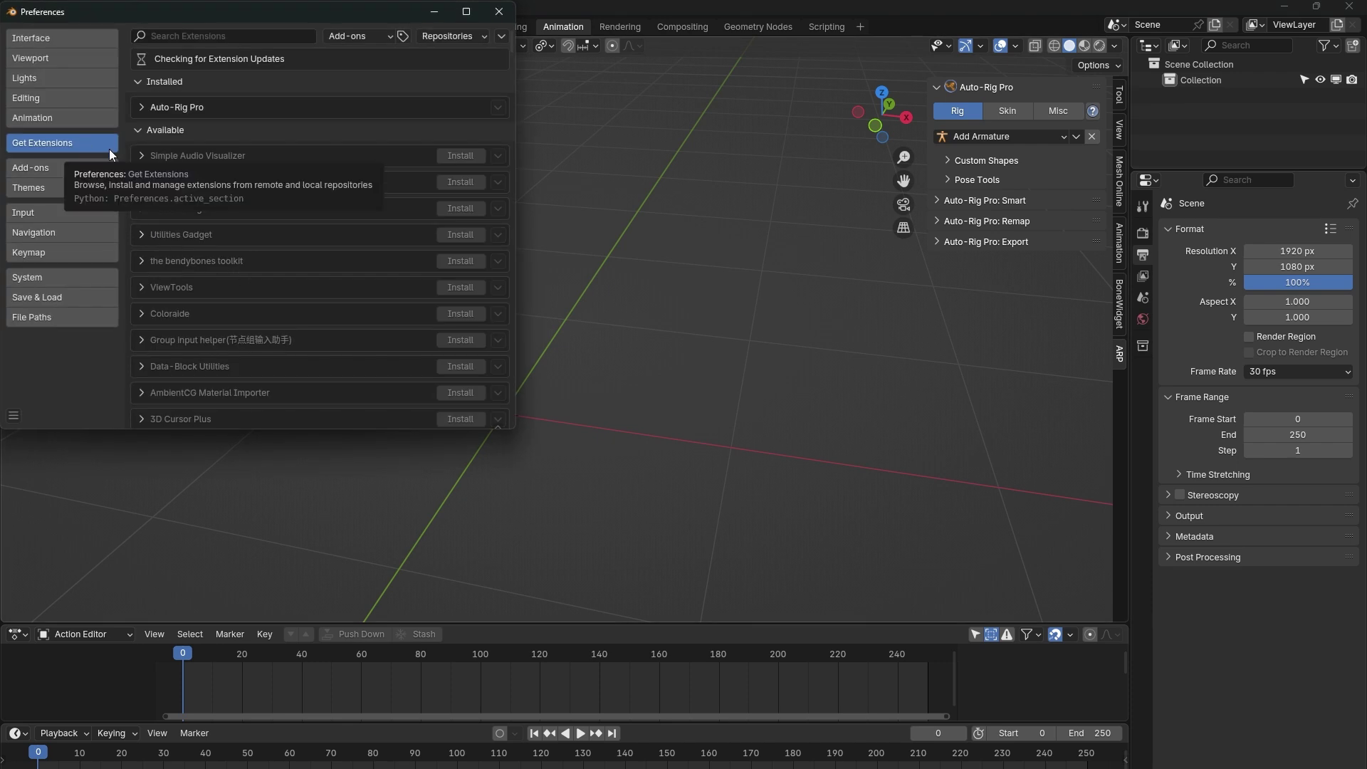
click(502, 37)
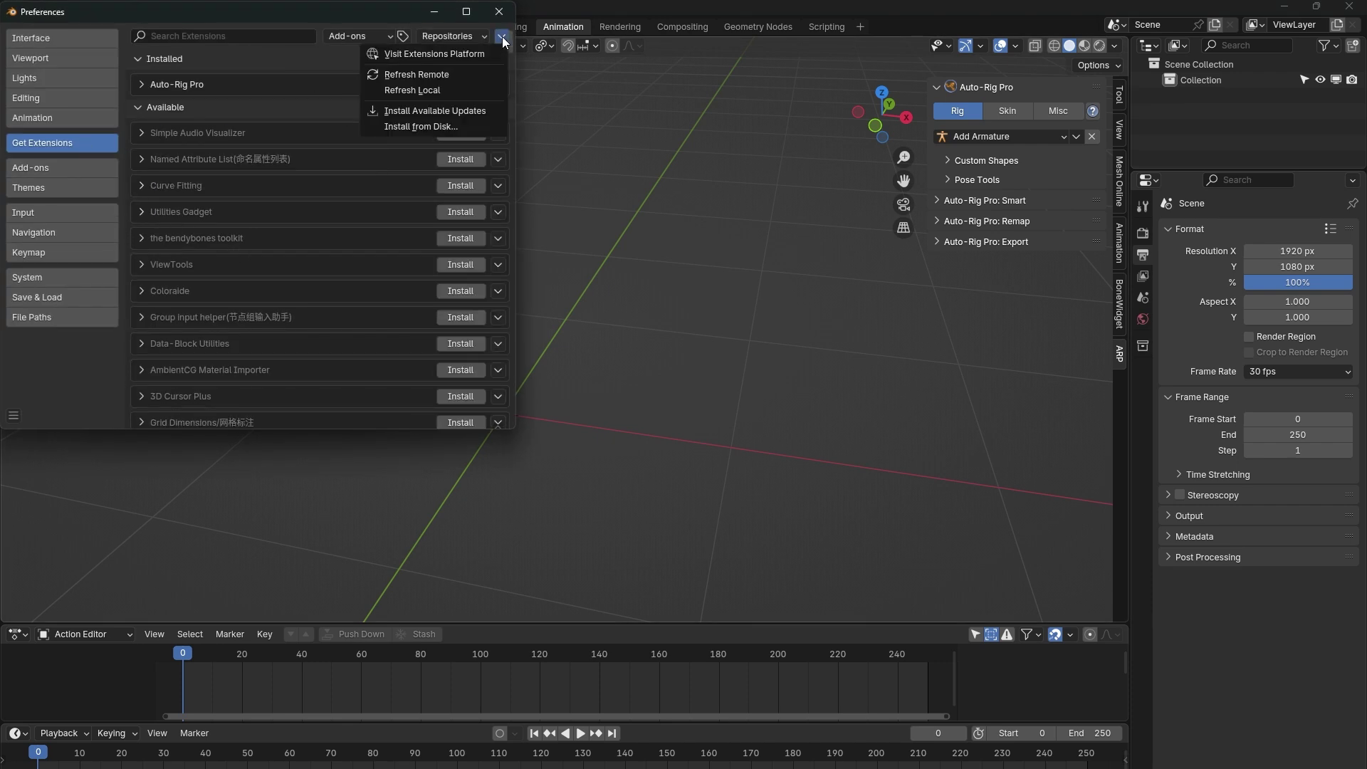
click(460, 127)
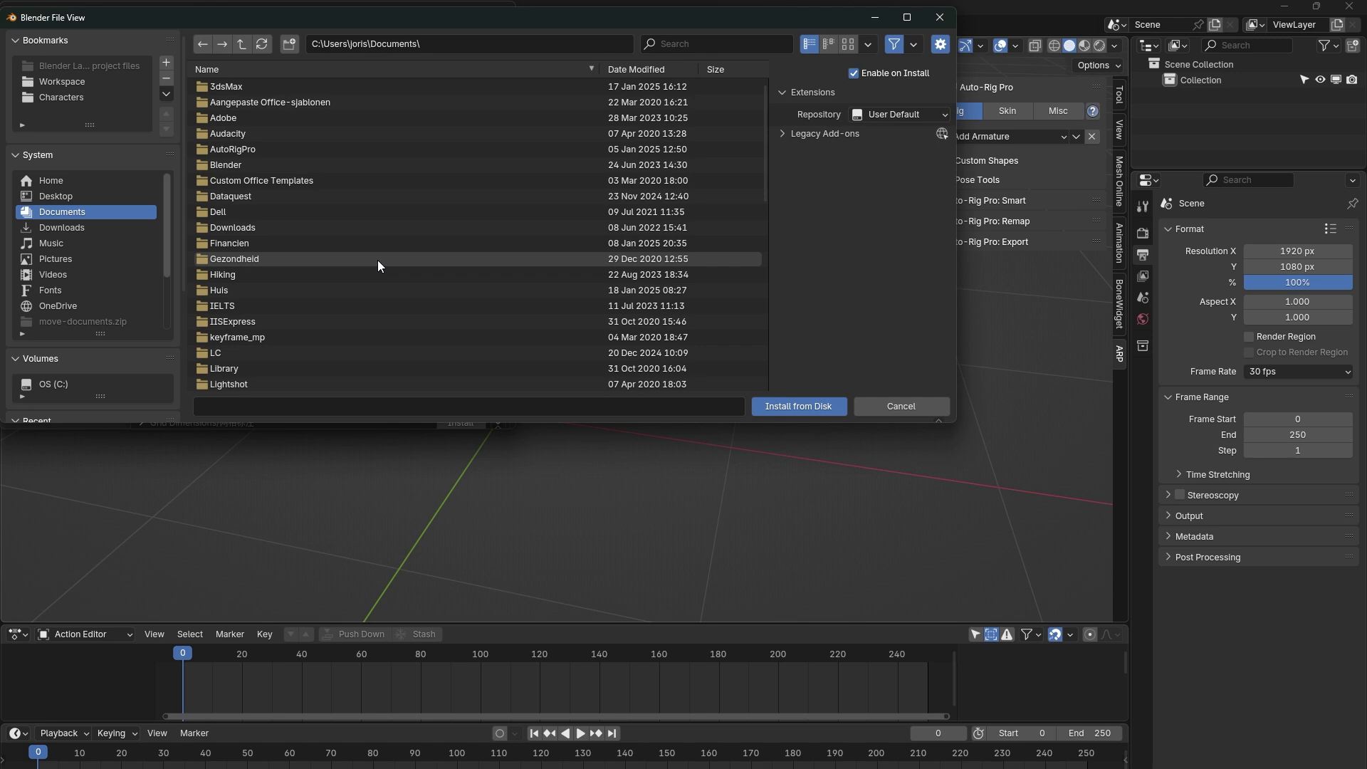
Install auto_rig_pro_rig_library-3.0.0.zip from the Downloads folder.
click(67, 228)
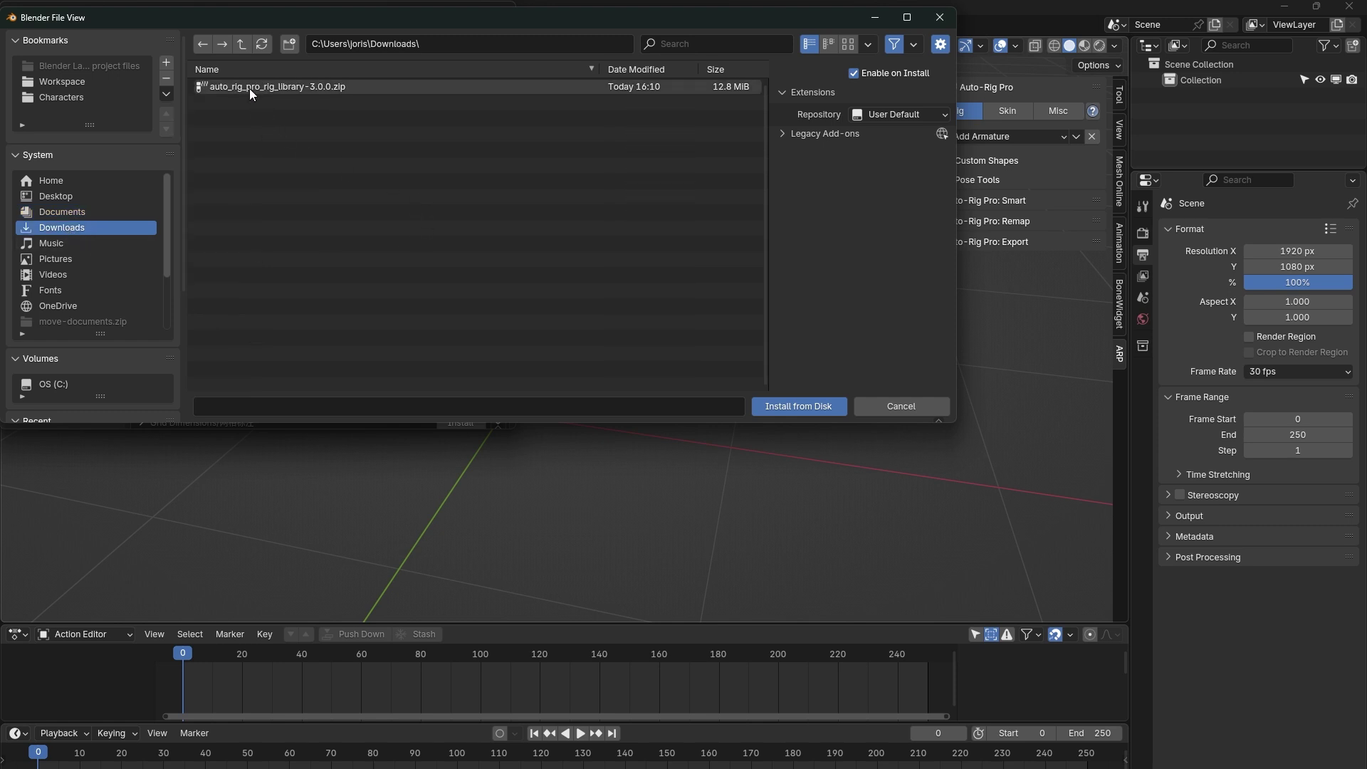
click(249, 89)
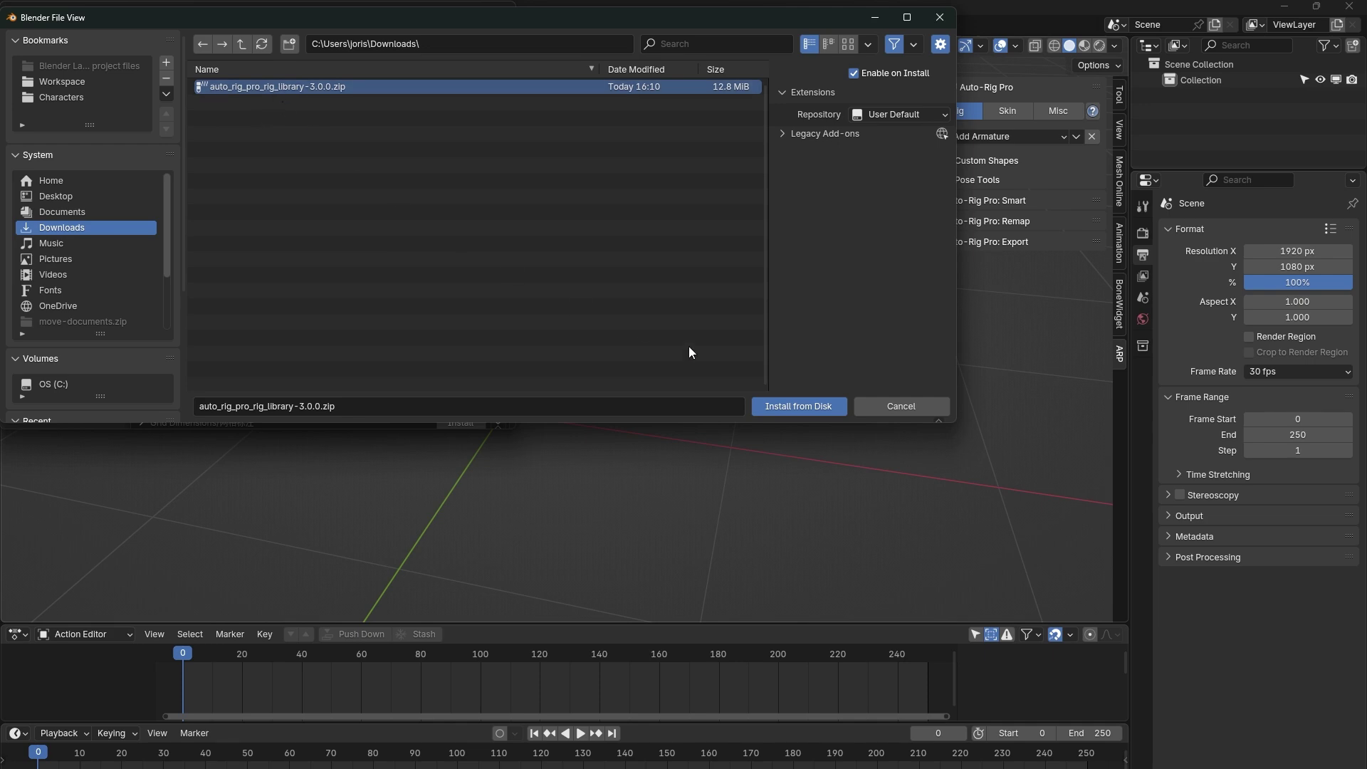
click(809, 406)
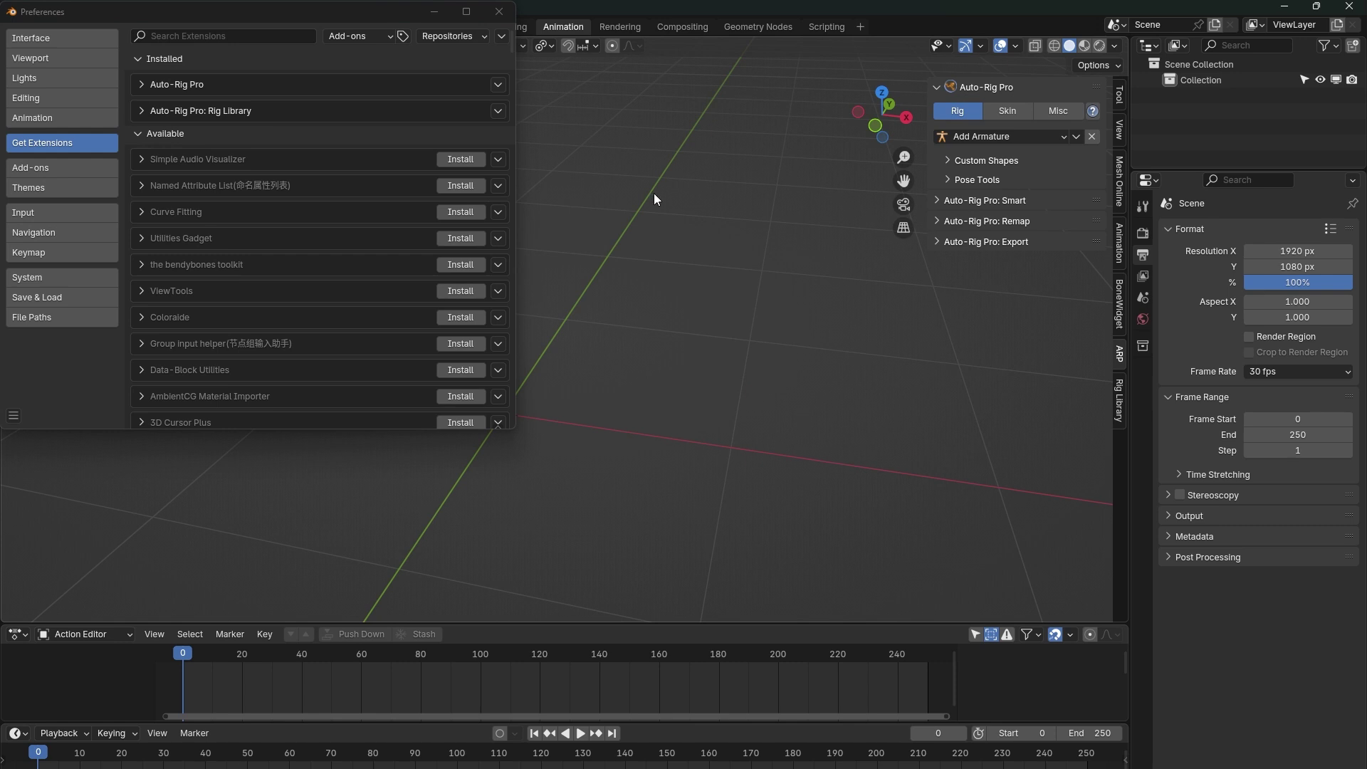
Close Preferences, check the Rig Library sidebar panel, and quit Blender.
click(499, 11)
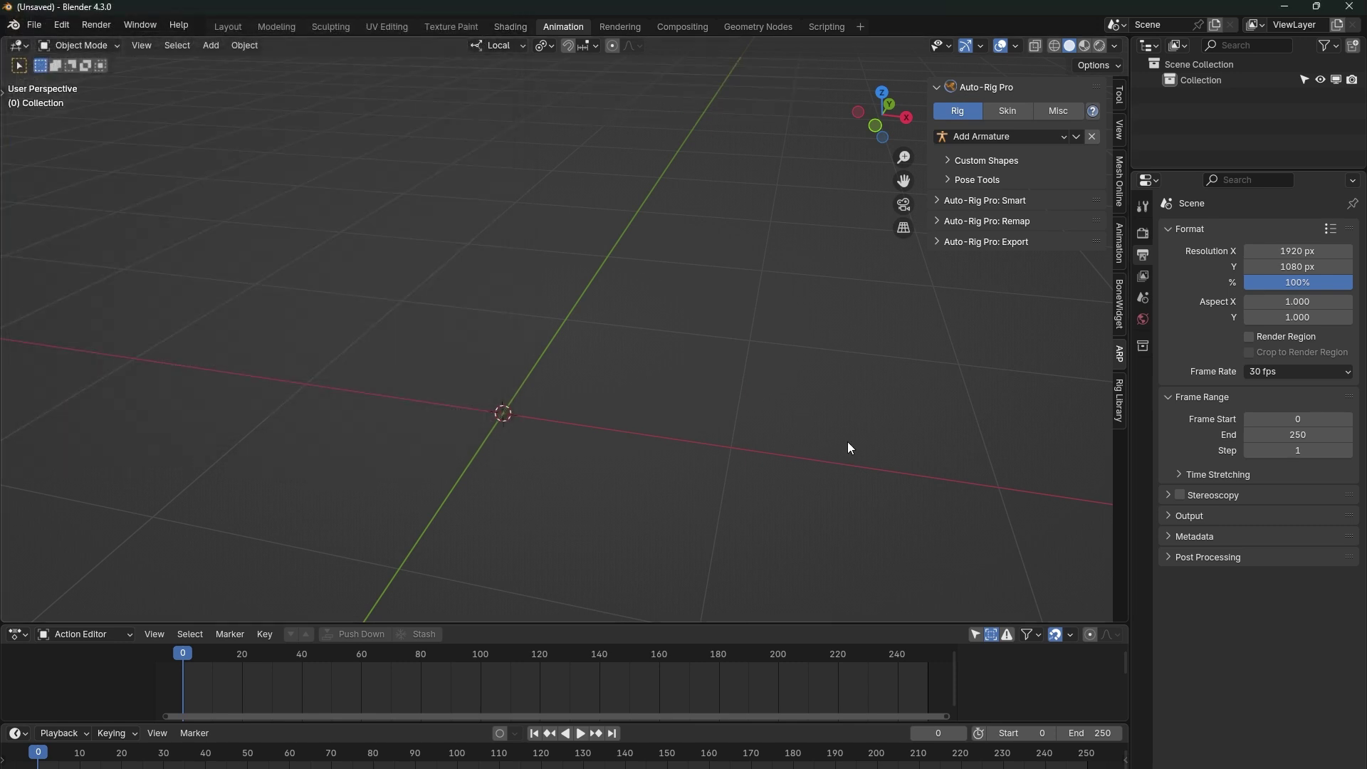
click(1118, 396)
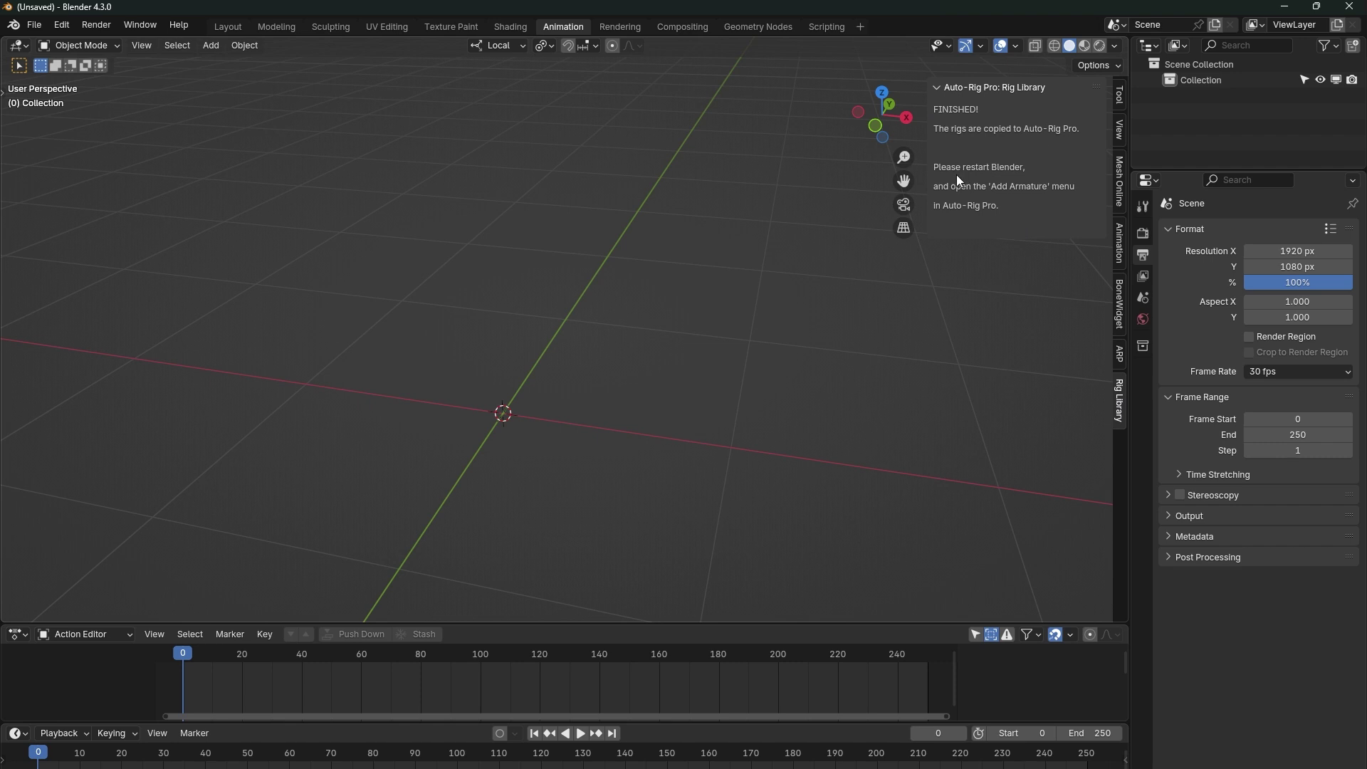
click(1349, 7)
Relaunch Blender and open the ARP Add Armature list showing Allosaur, Bear, Dragon and Turtle.
double_click(622, 387)
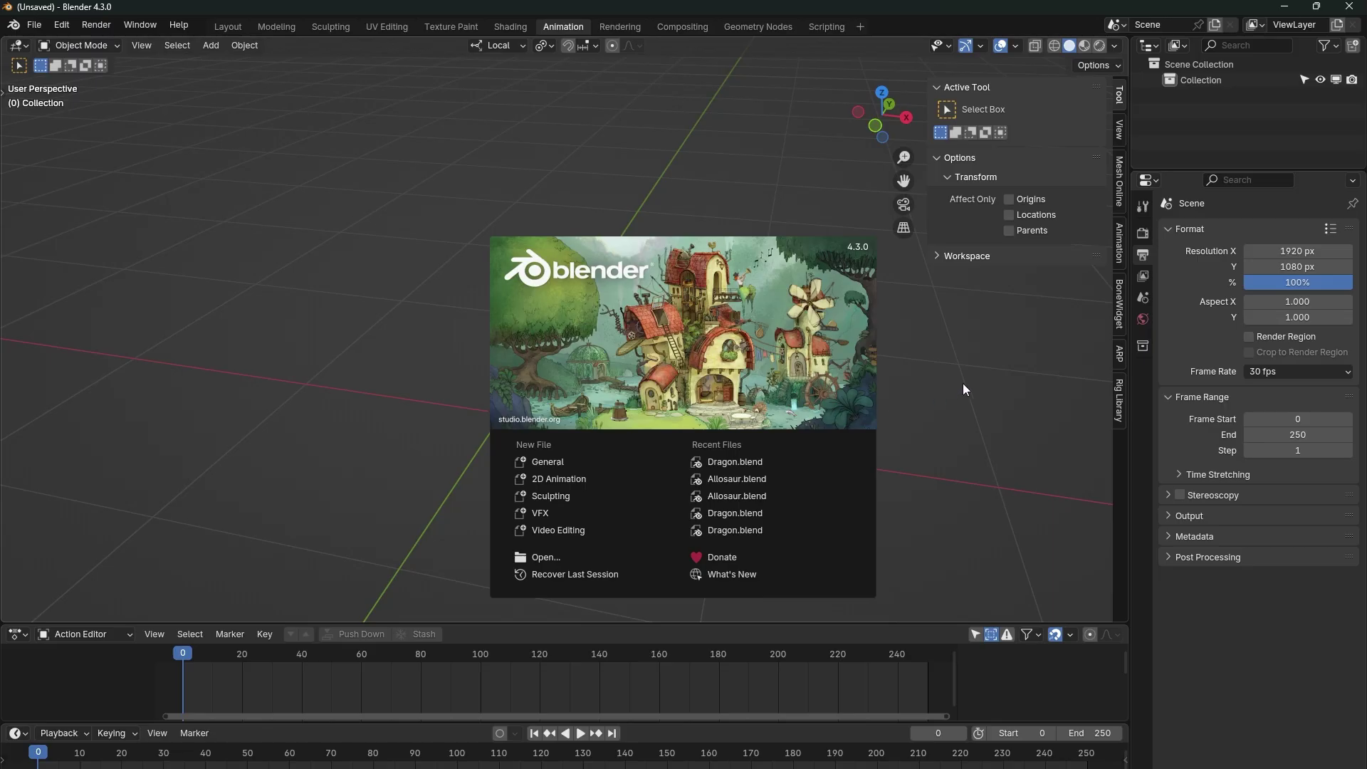
click(994, 387)
click(1117, 354)
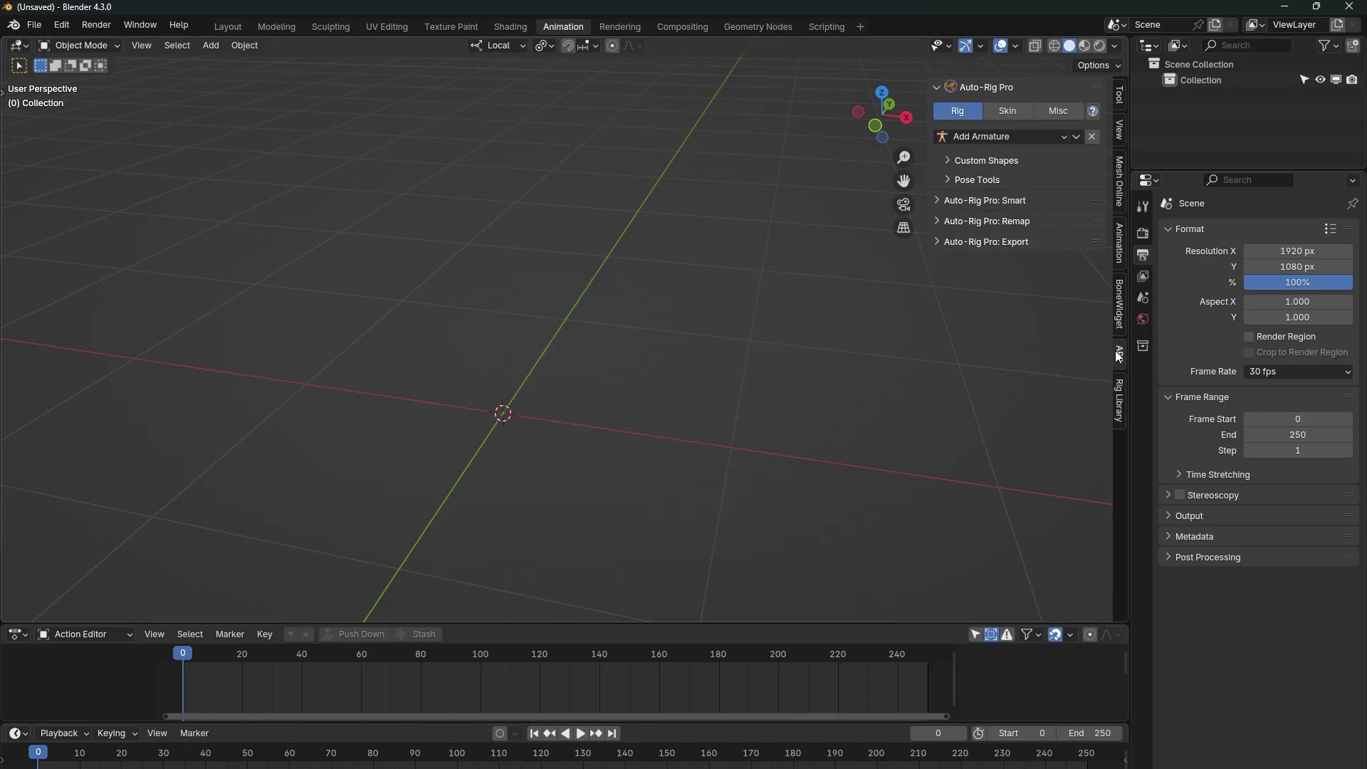
click(991, 135)
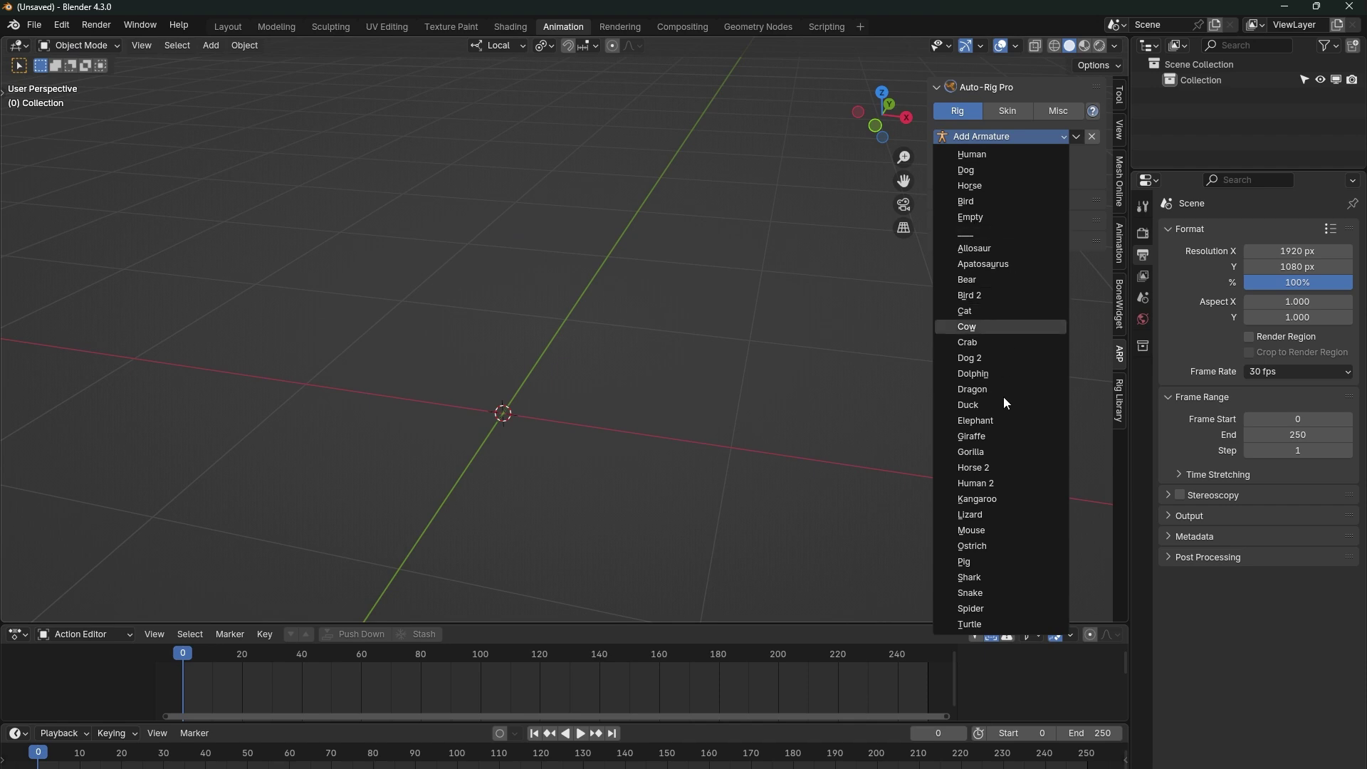
click(994, 248)
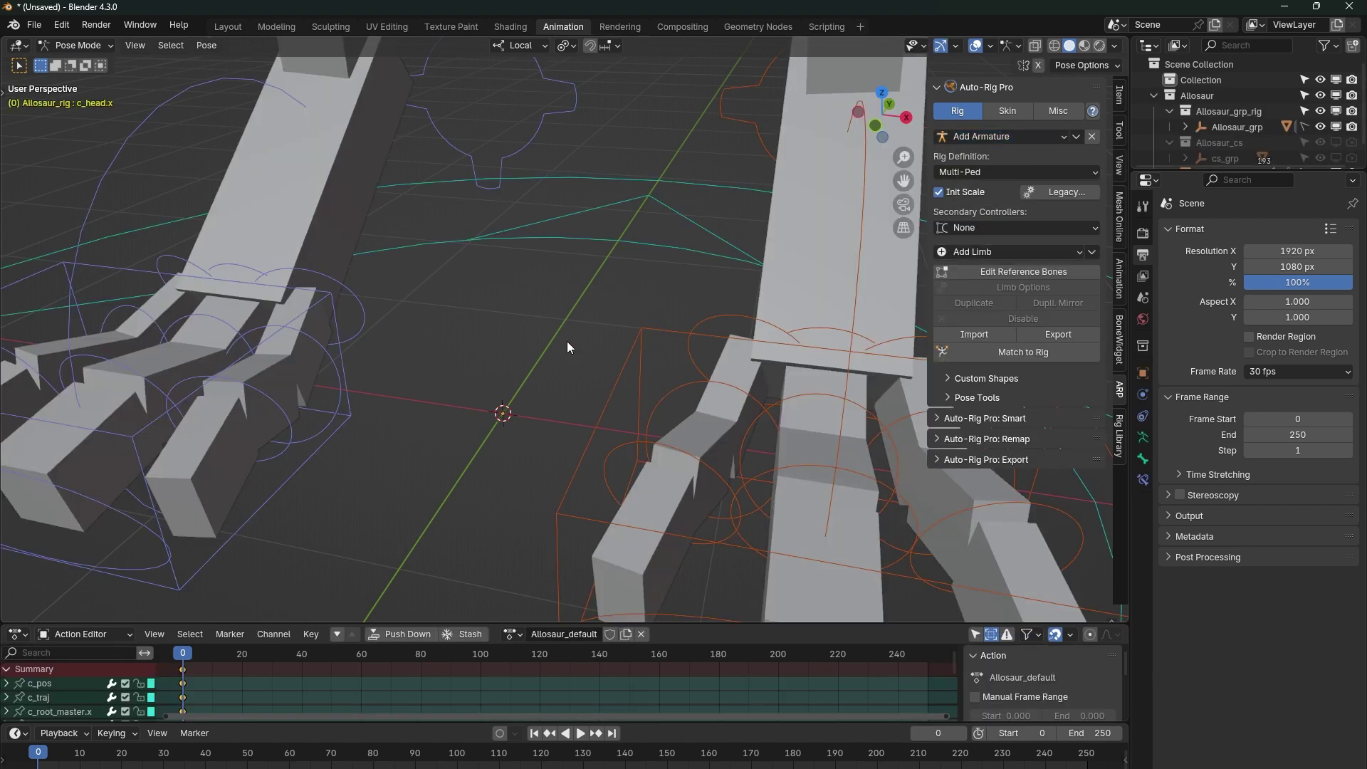
scroll(522, 333, down, 5)
scroll(615, 385, down, 3)
scroll(570, 371, up, 2)
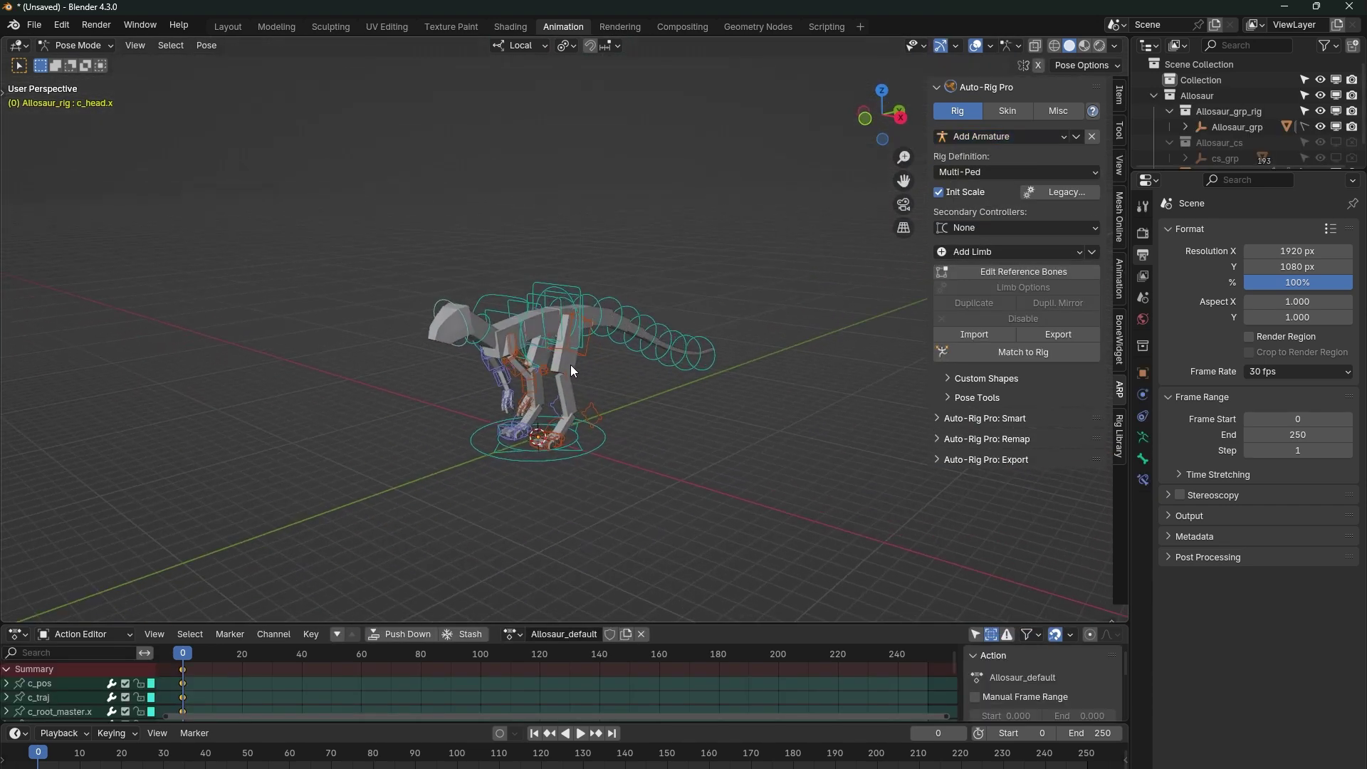
key(ctrl+z)
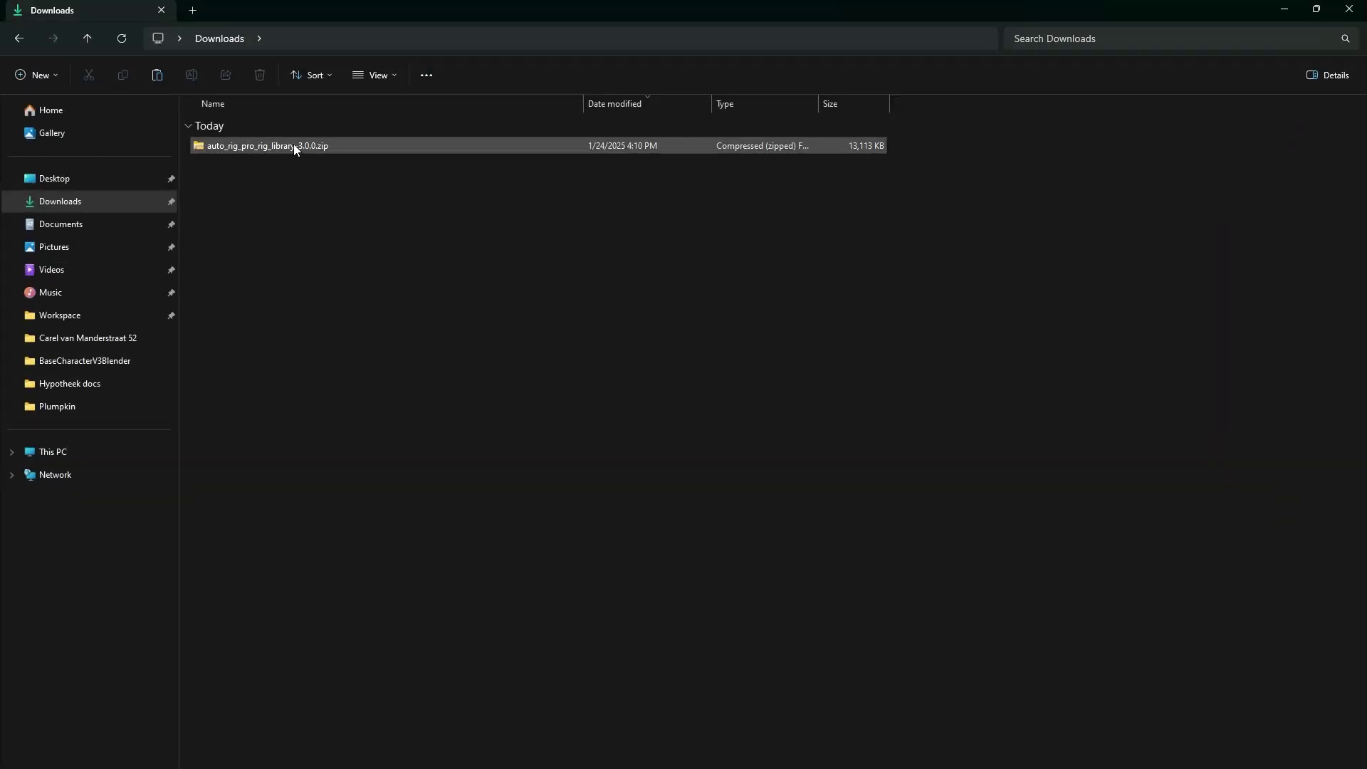
mouse_move(268, 146)
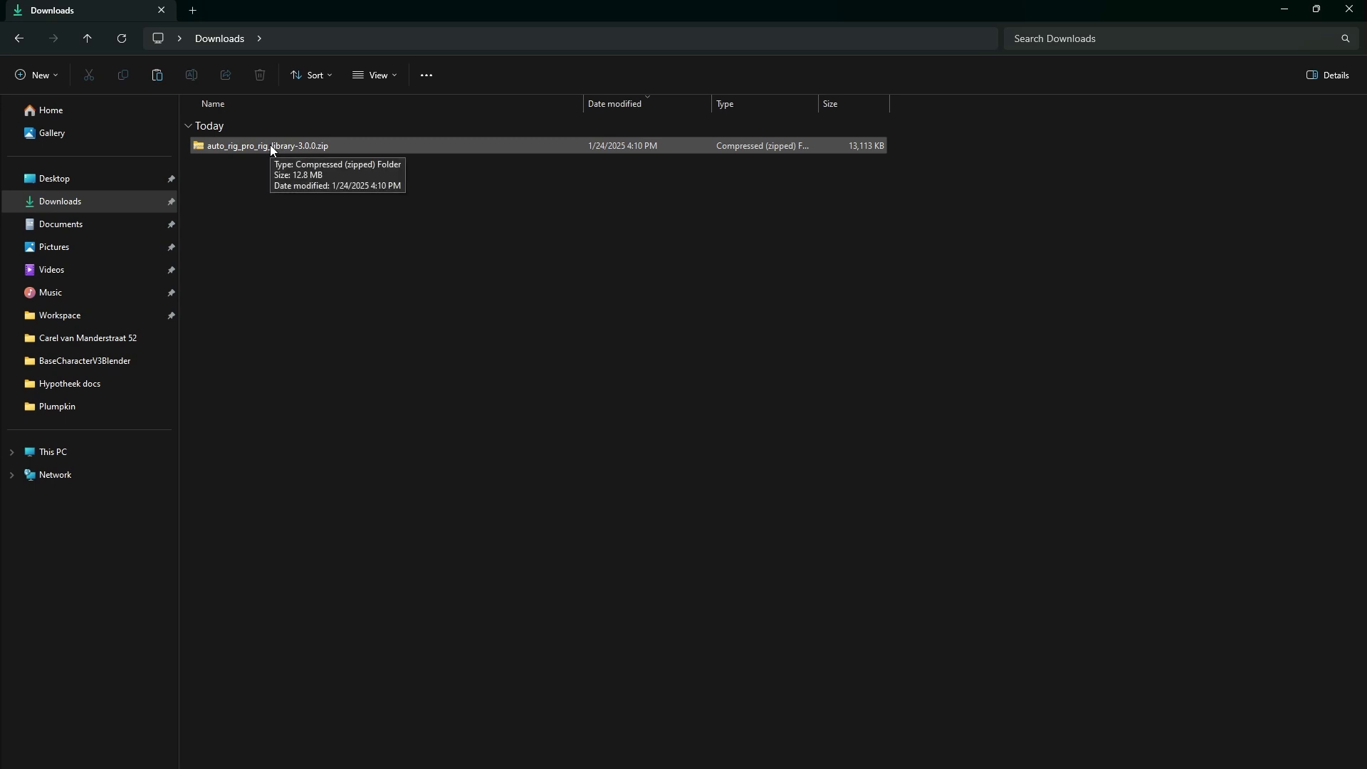
Extract the rig library zip in Downloads into its suggested folder.
right_click(352, 151)
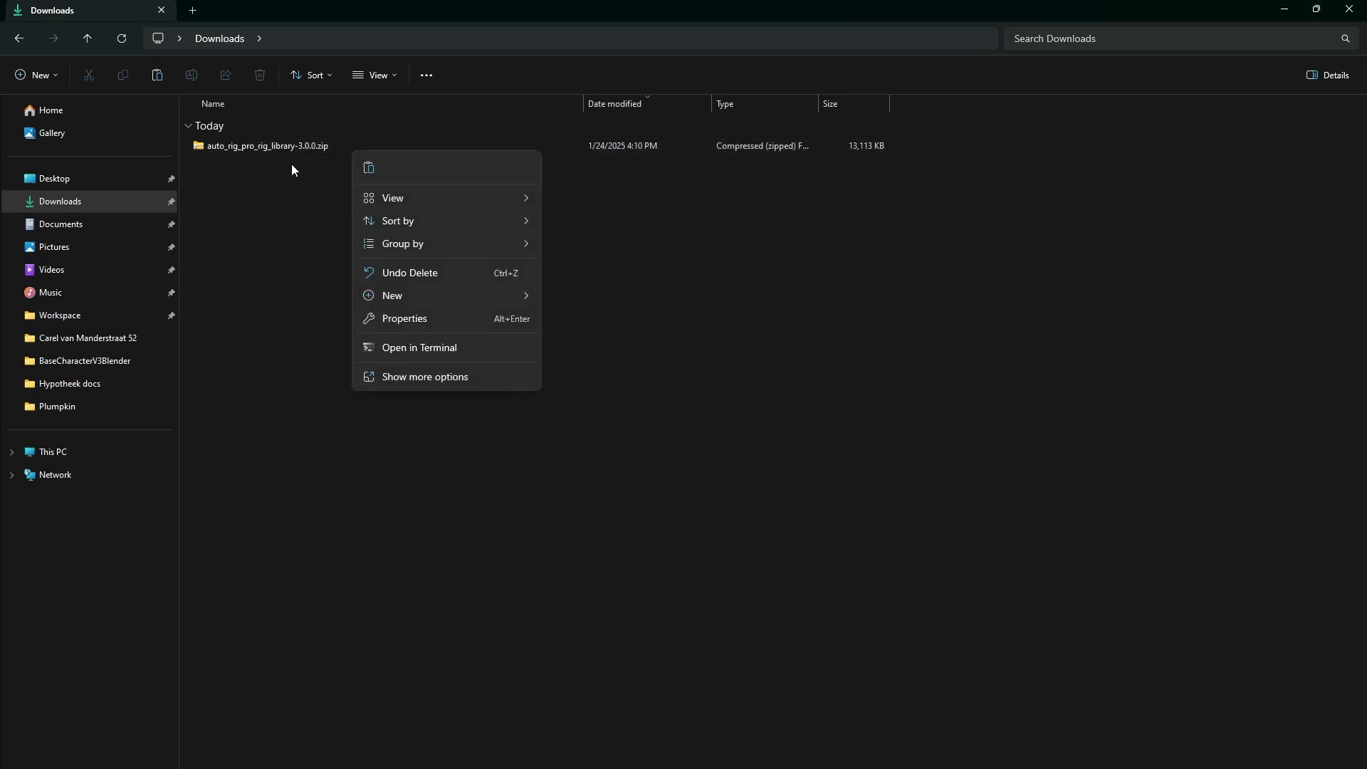
click(267, 145)
right_click(268, 145)
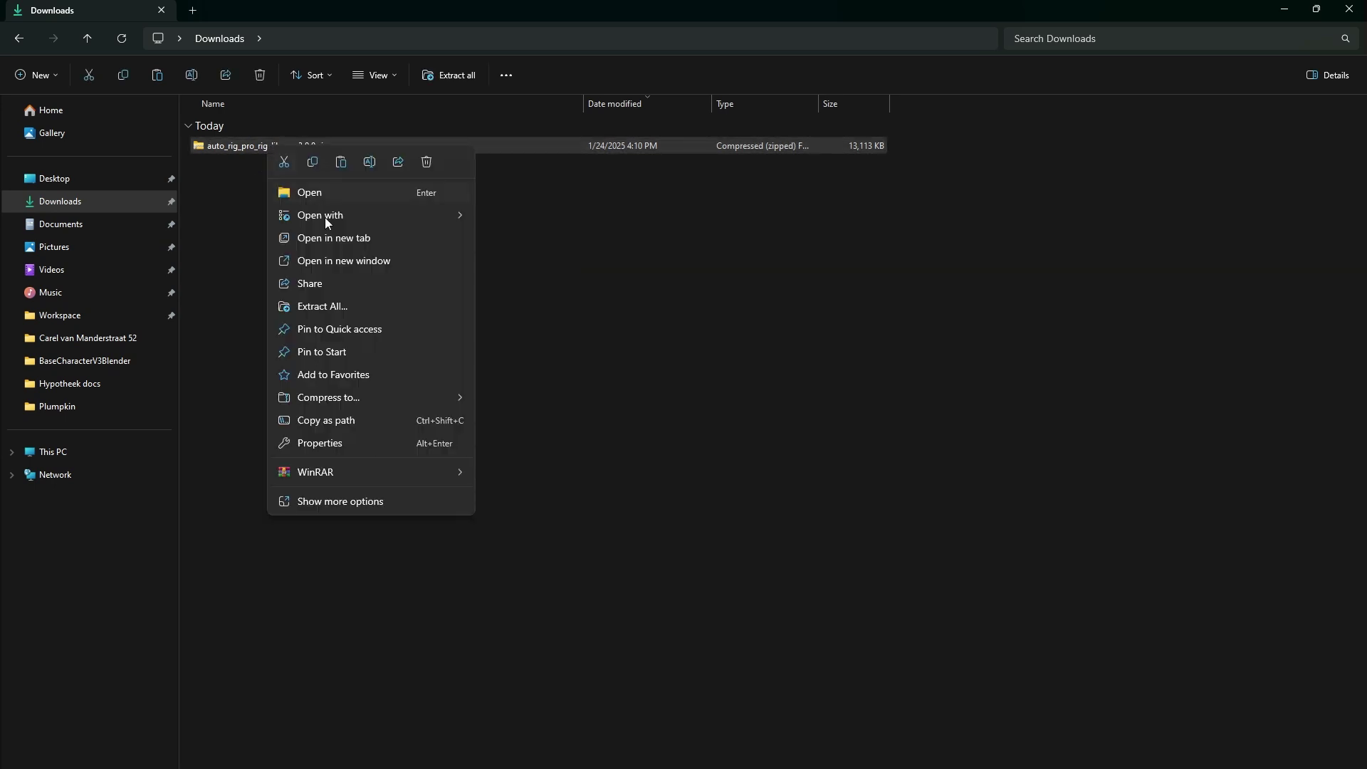
click(372, 307)
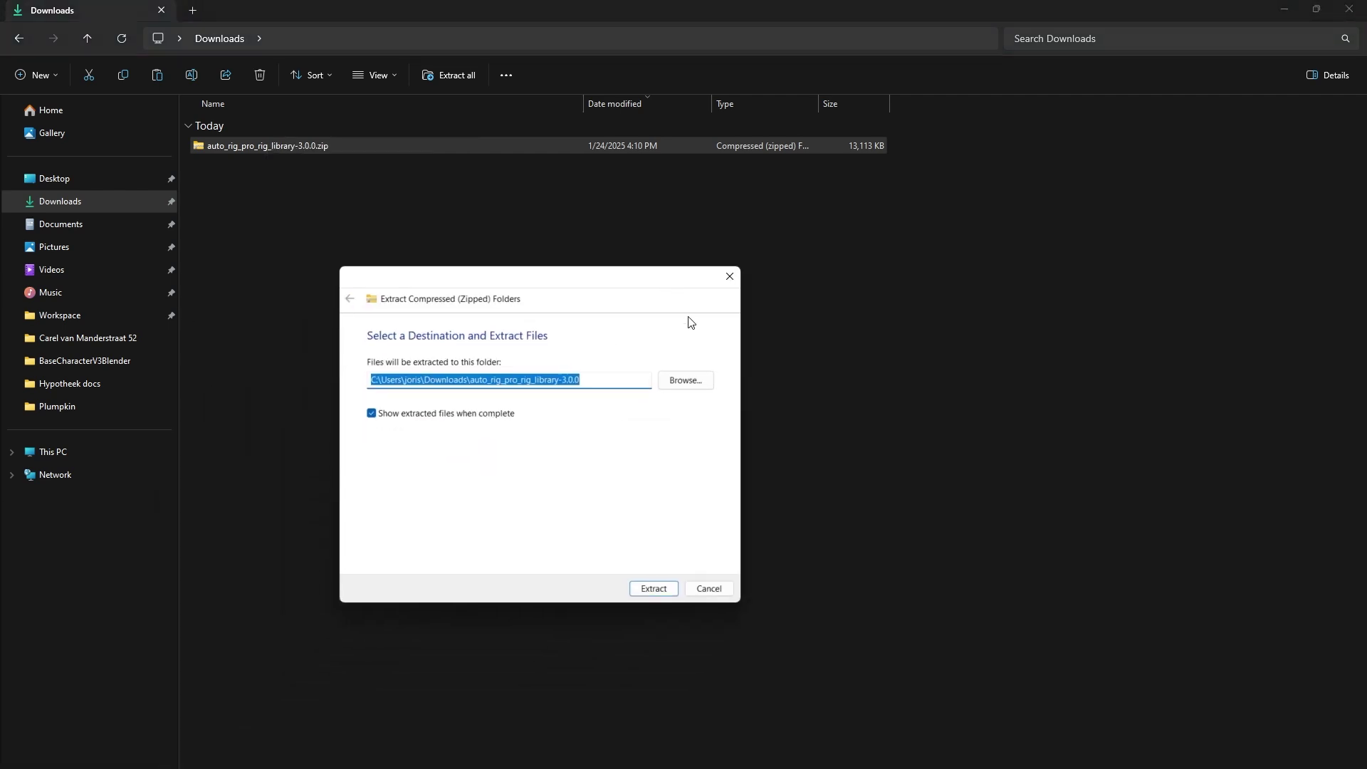
click(654, 588)
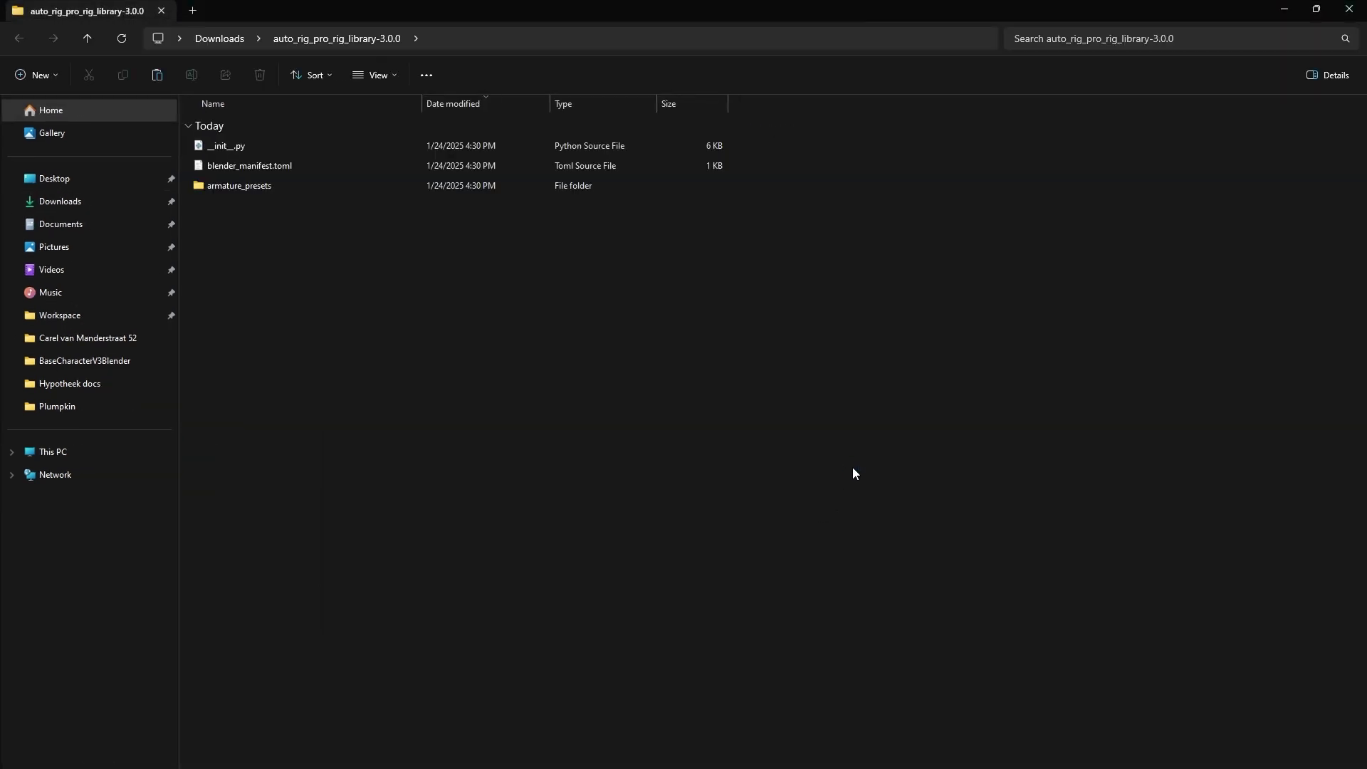
Copy all 25 preset files from armature_presets and go back up to Downloads.
double_click(260, 188)
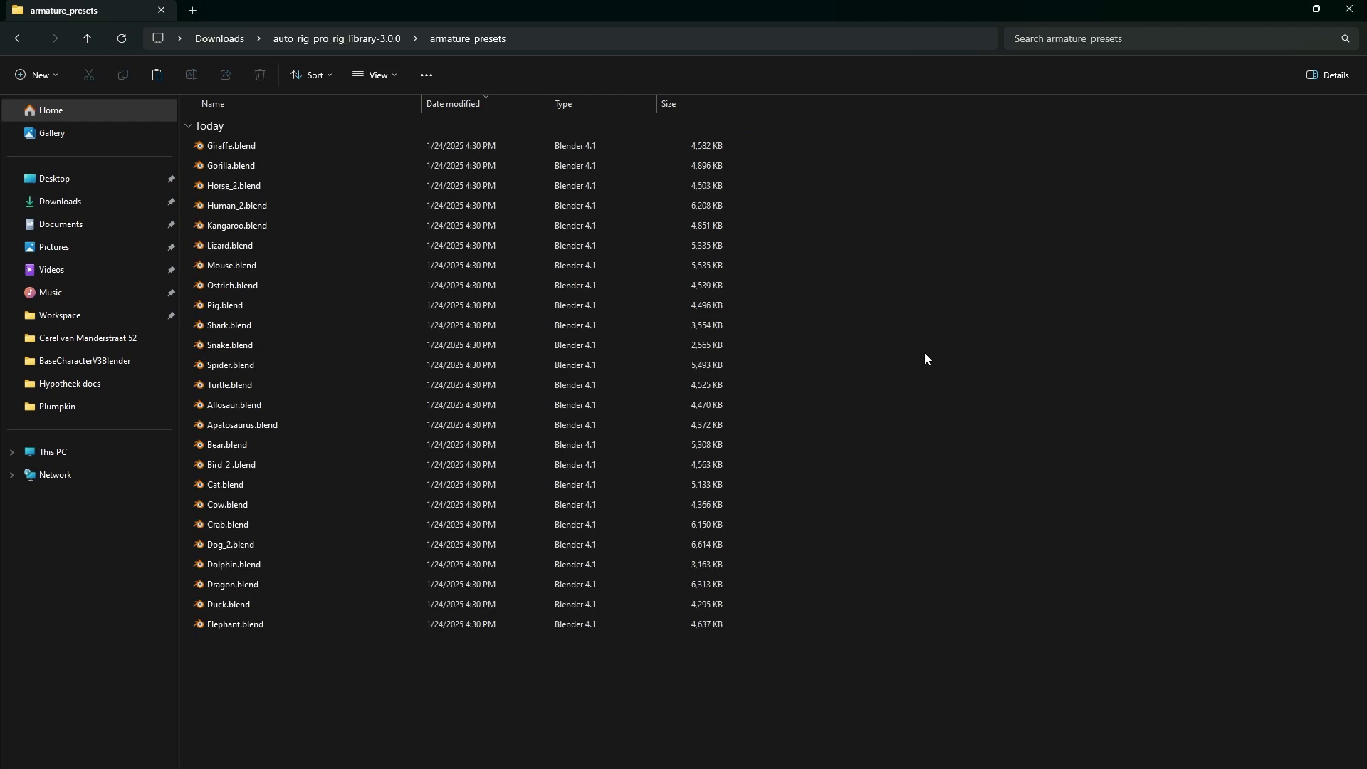
key(ctrl+a)
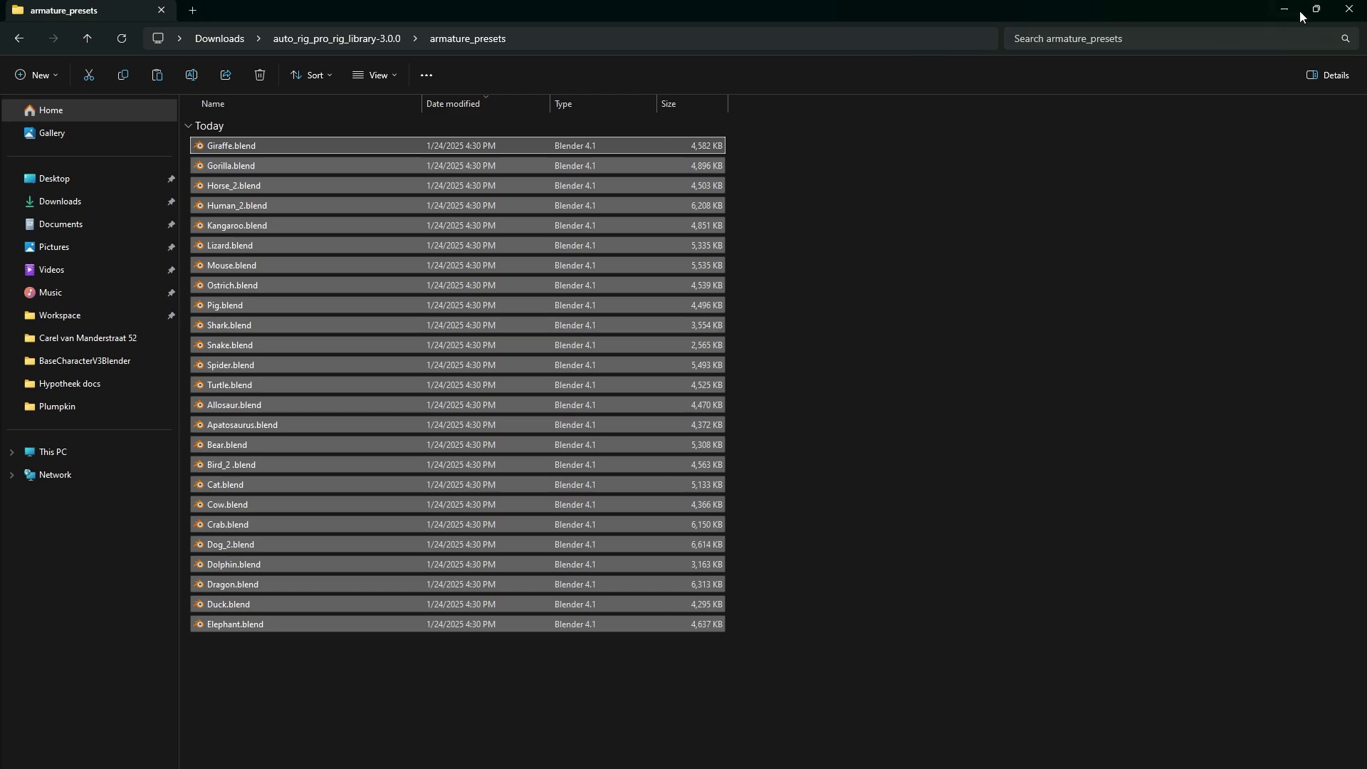
key(alt+Up)
key(alt+Up)
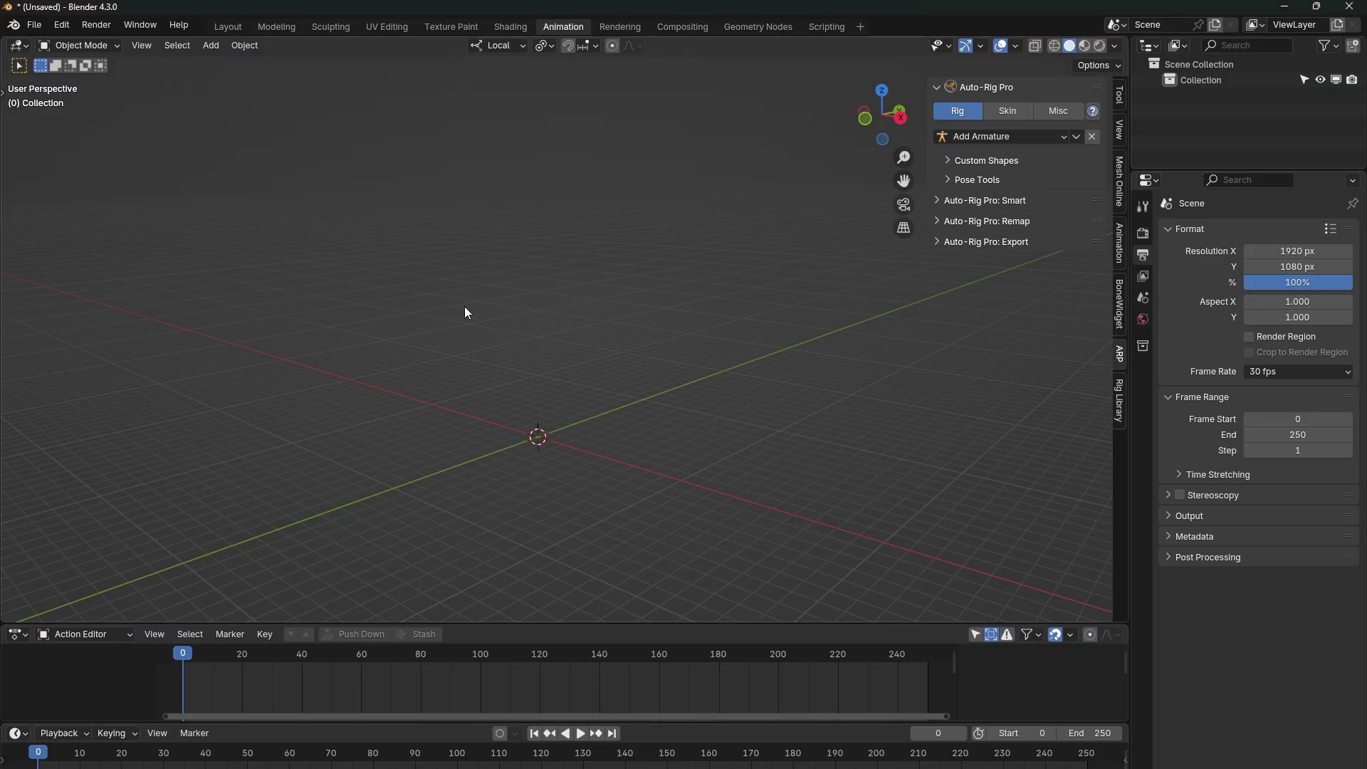
Expand Auto-Rig Pro in the Preferences Add-ons list to check its armature presets path.
click(66, 27)
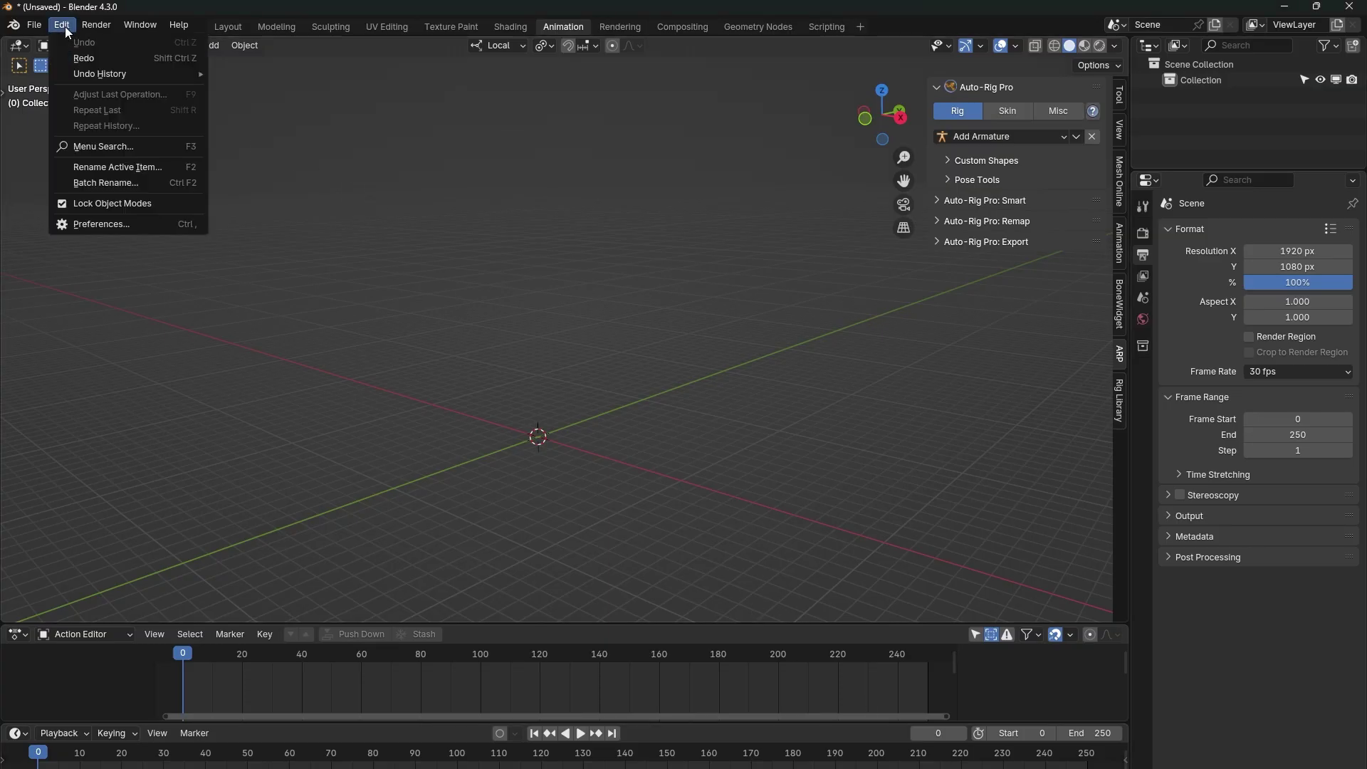
click(122, 226)
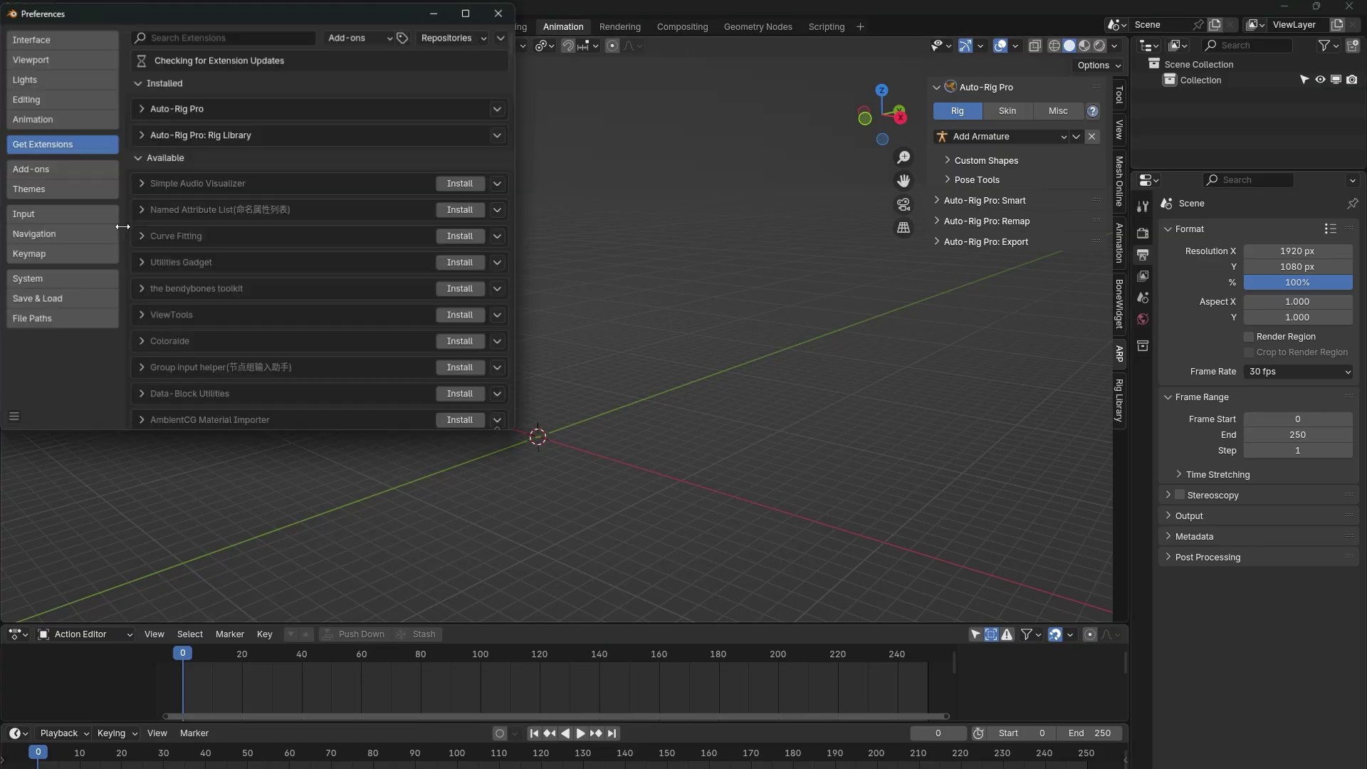
click(54, 172)
click(143, 108)
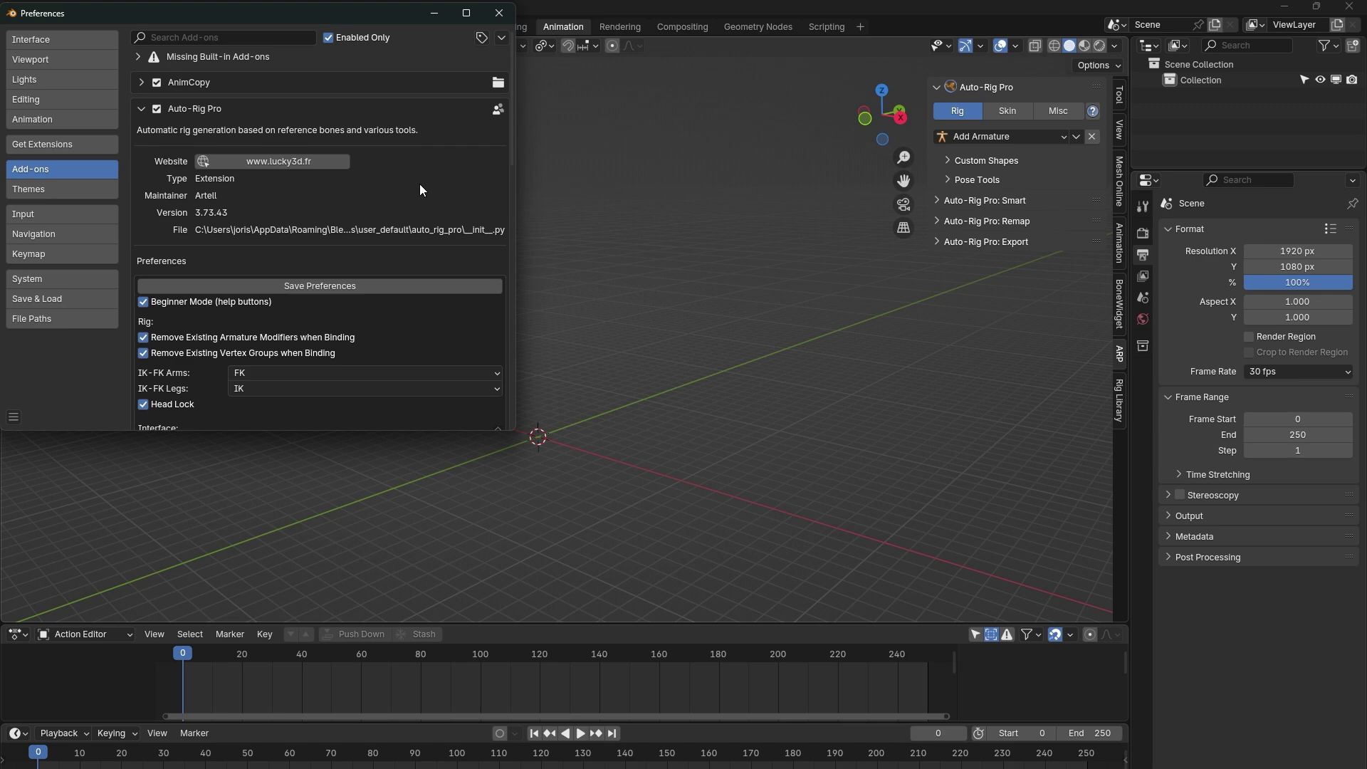
scroll(420, 183, down, 2)
scroll(420, 183, down, 2)
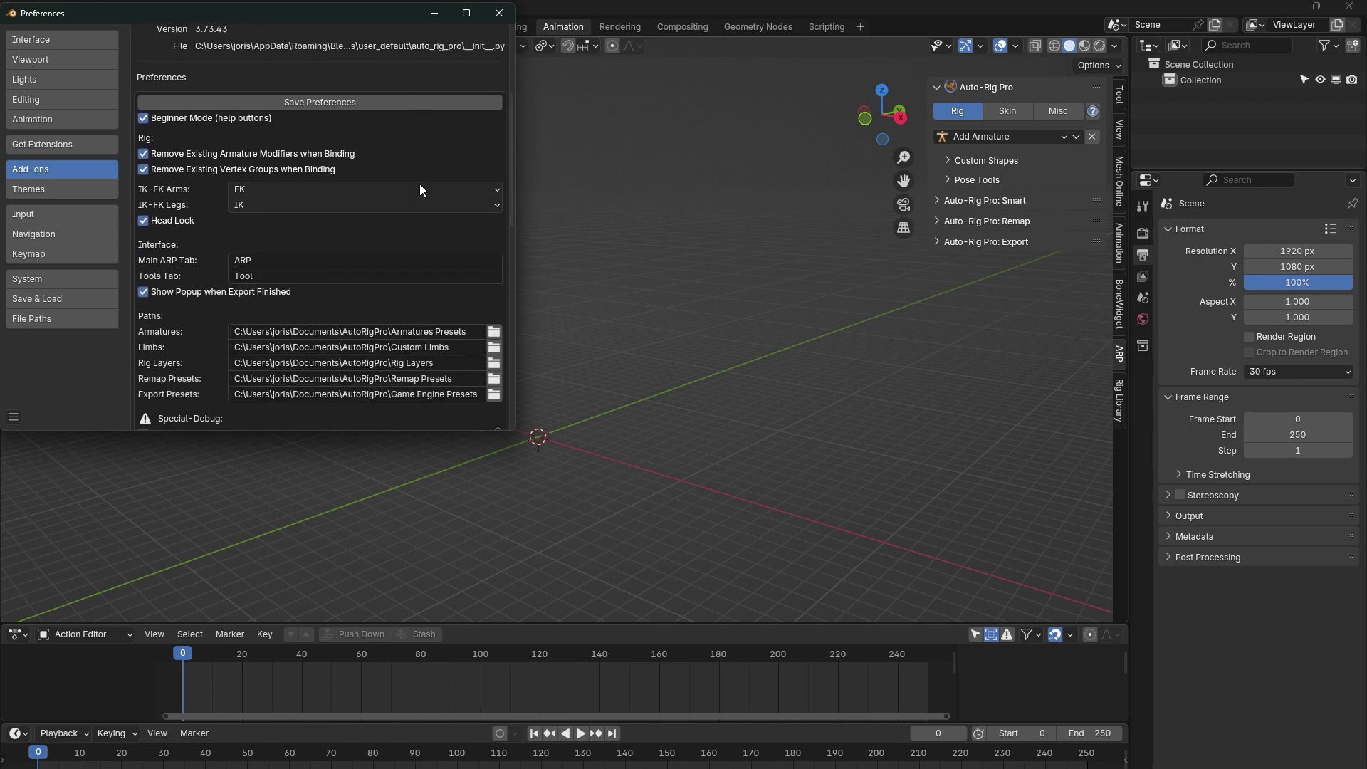
scroll(419, 184, down, 2)
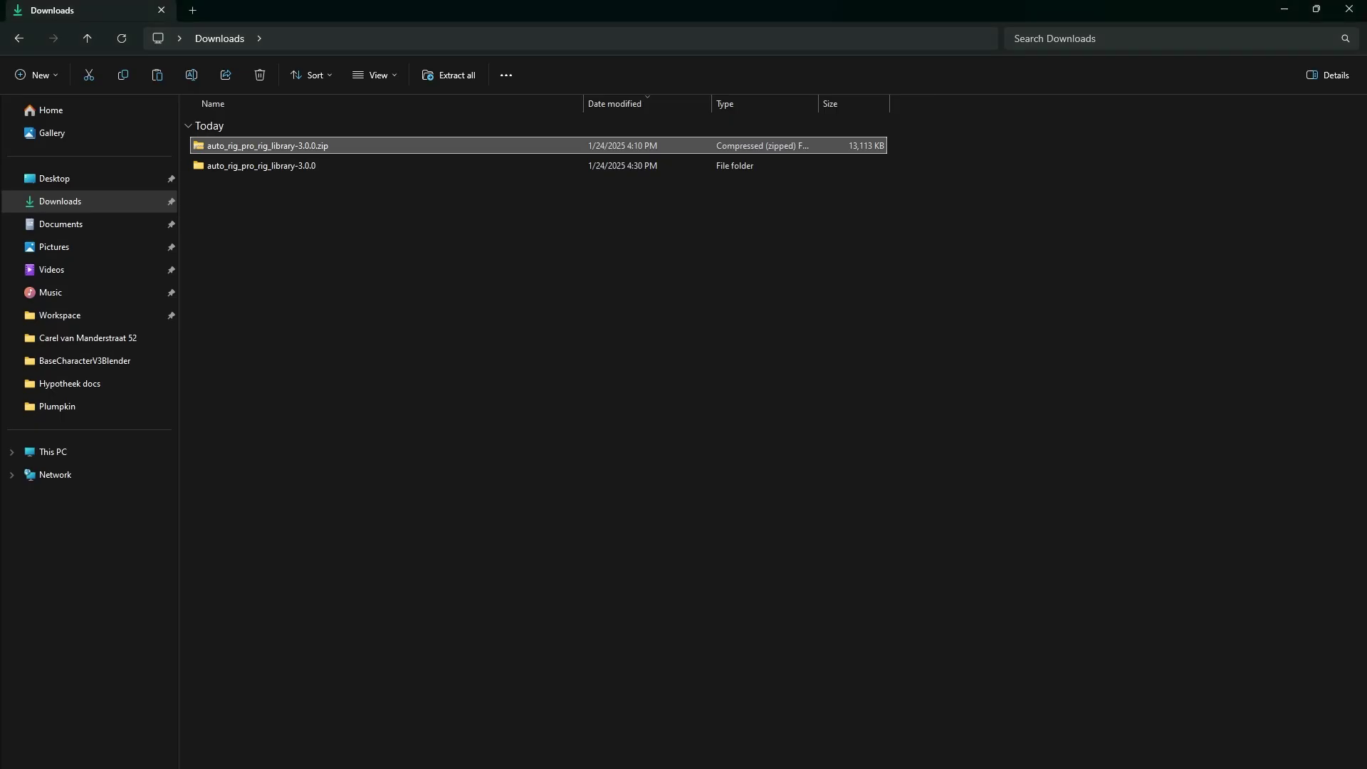
Paste the 25 presets into Documents\AutoRigPro\Armatures Presets, replacing the existing files.
click(61, 224)
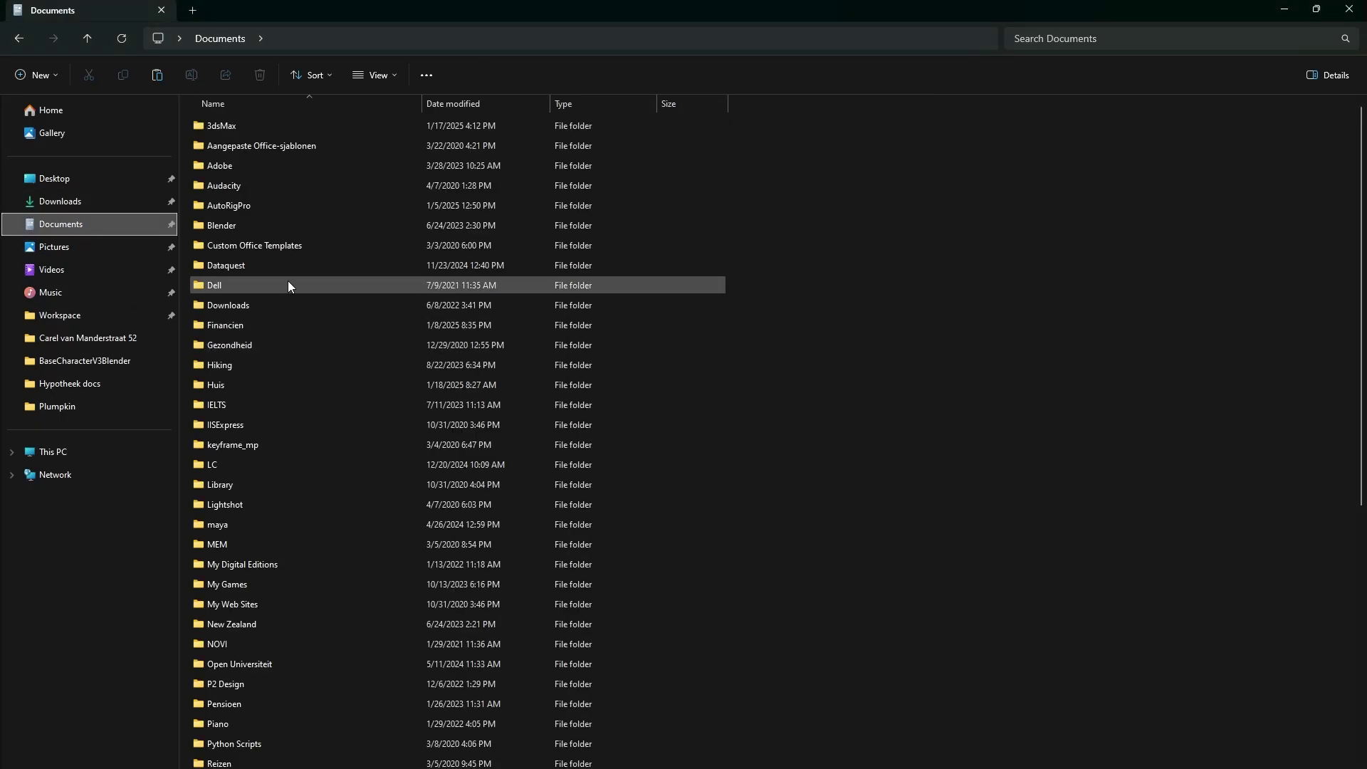
double_click(236, 208)
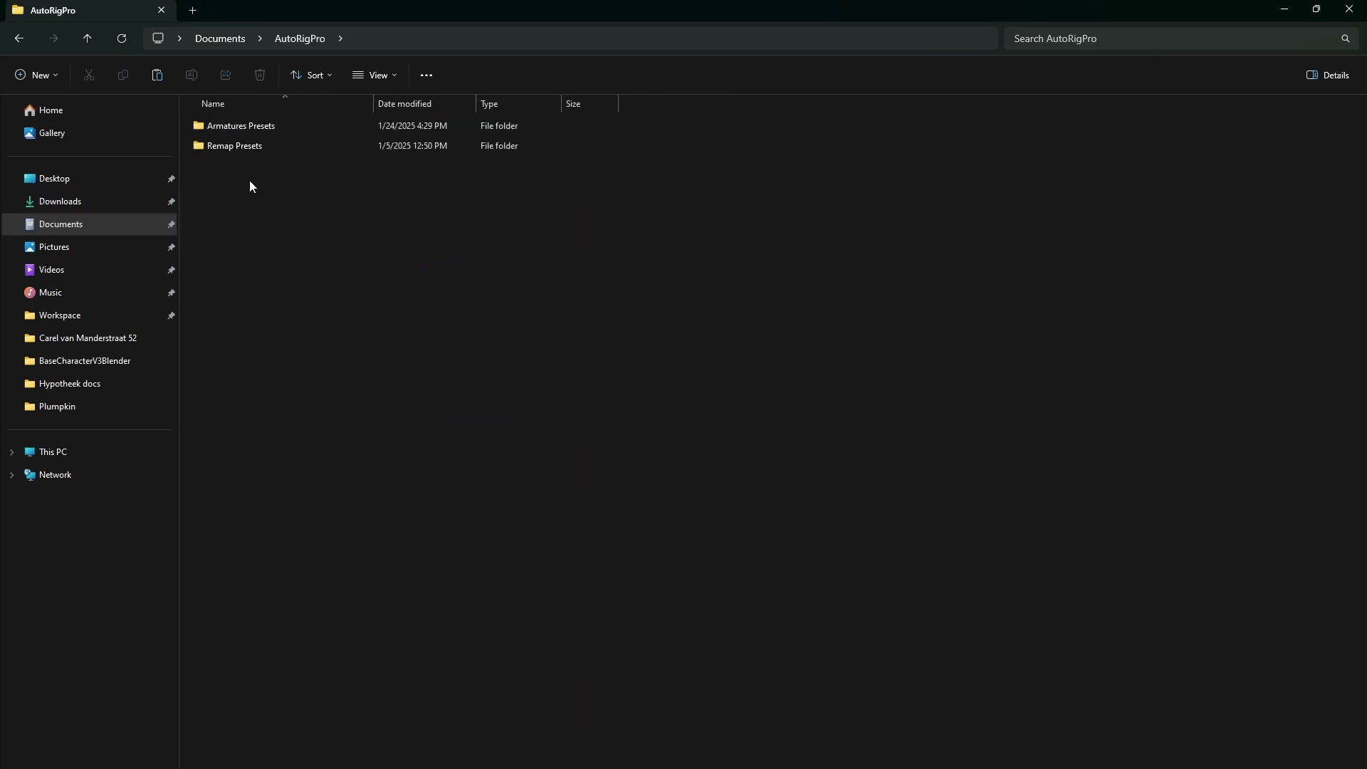
double_click(249, 128)
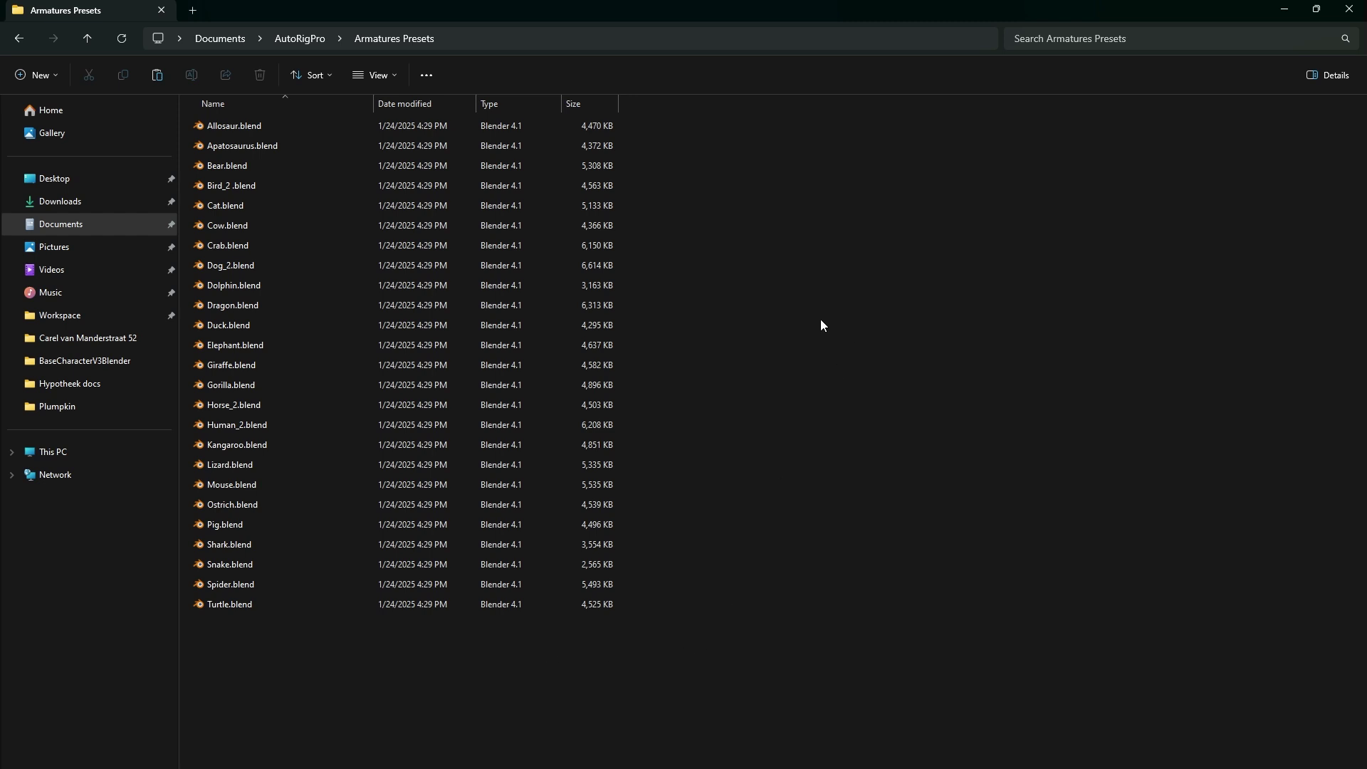
key(ctrl+v)
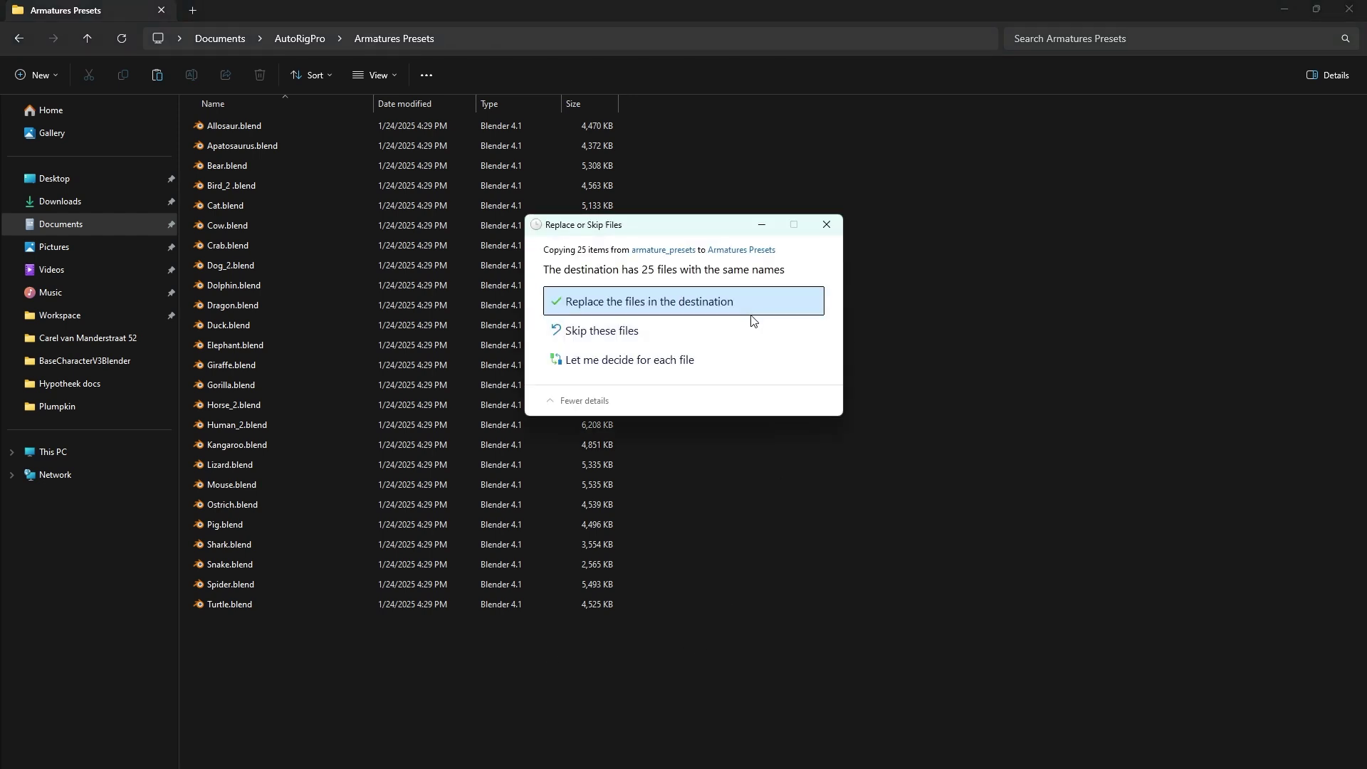
click(740, 299)
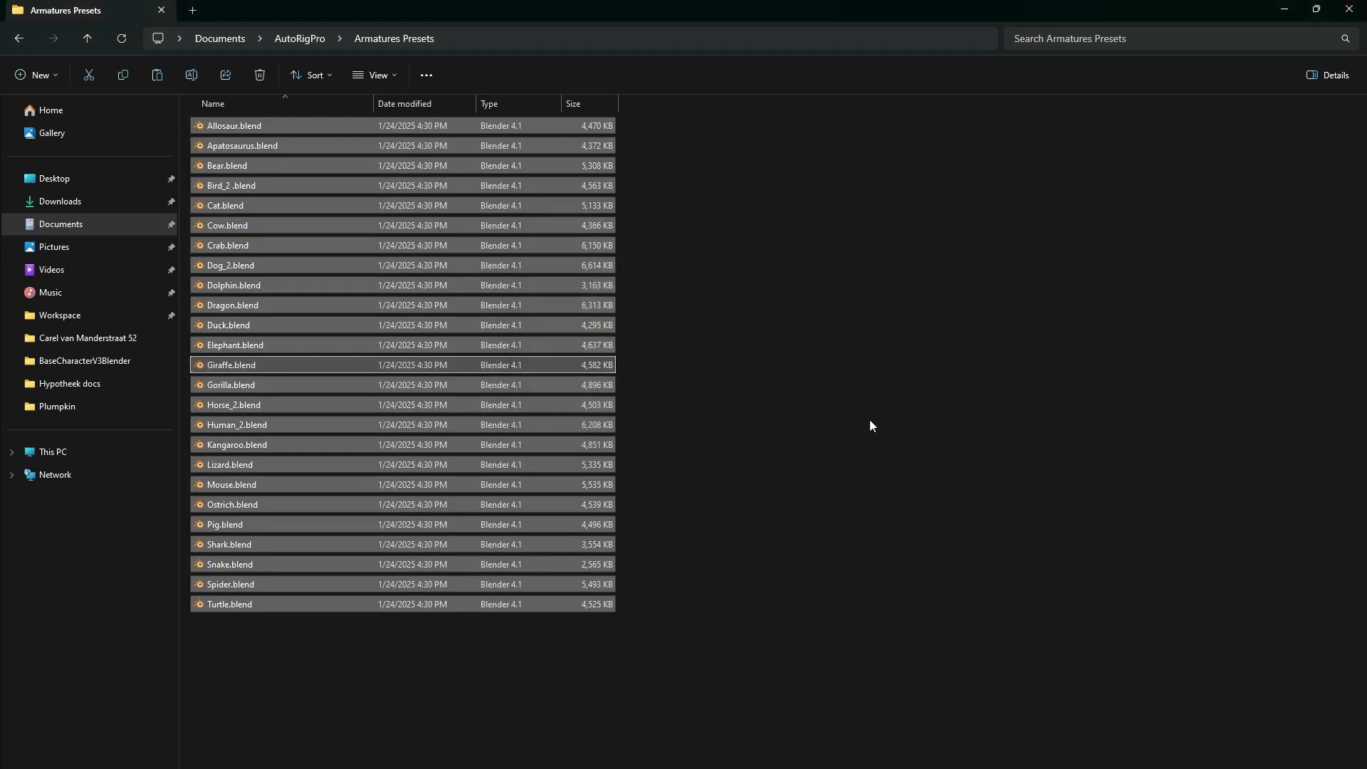
click(789, 250)
Close Explorer and Preferences, then quit Blender with Don't Save for the untitled scene.
click(1348, 9)
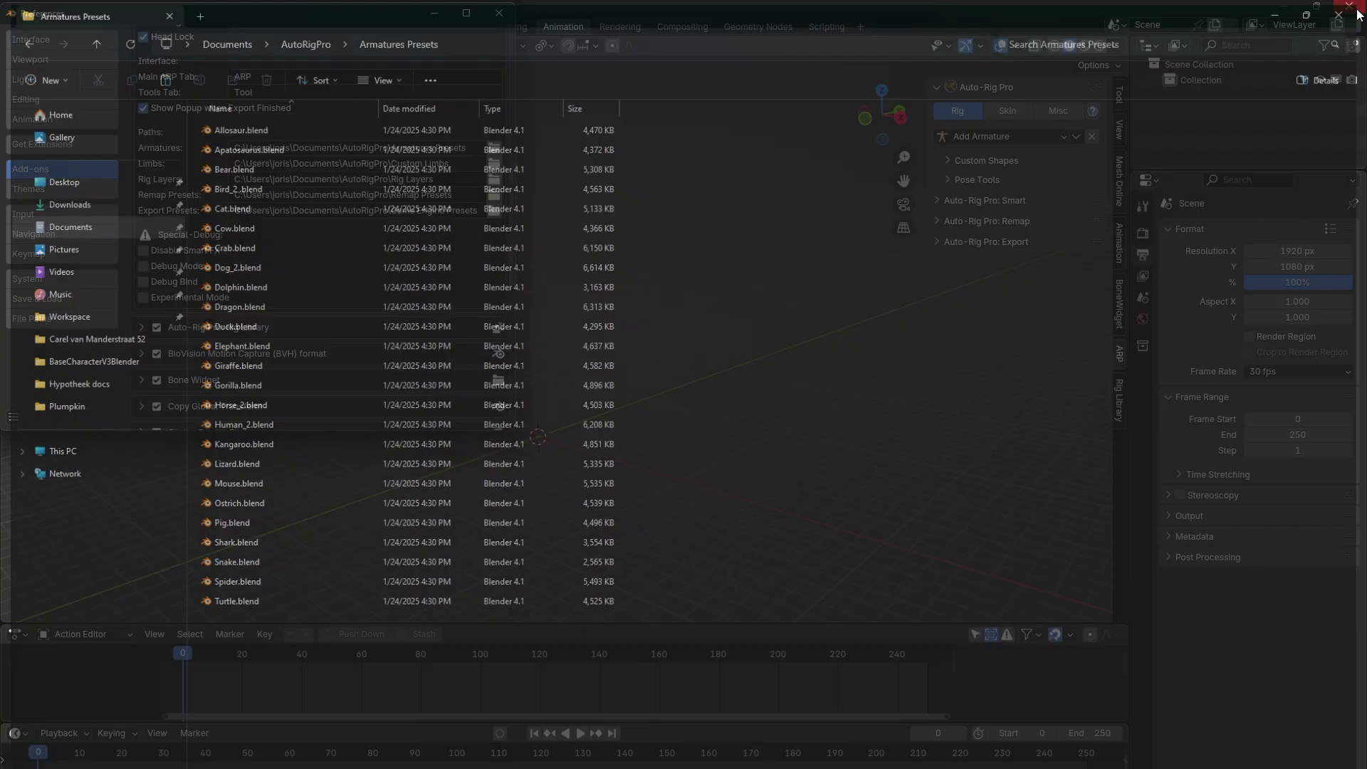
click(500, 15)
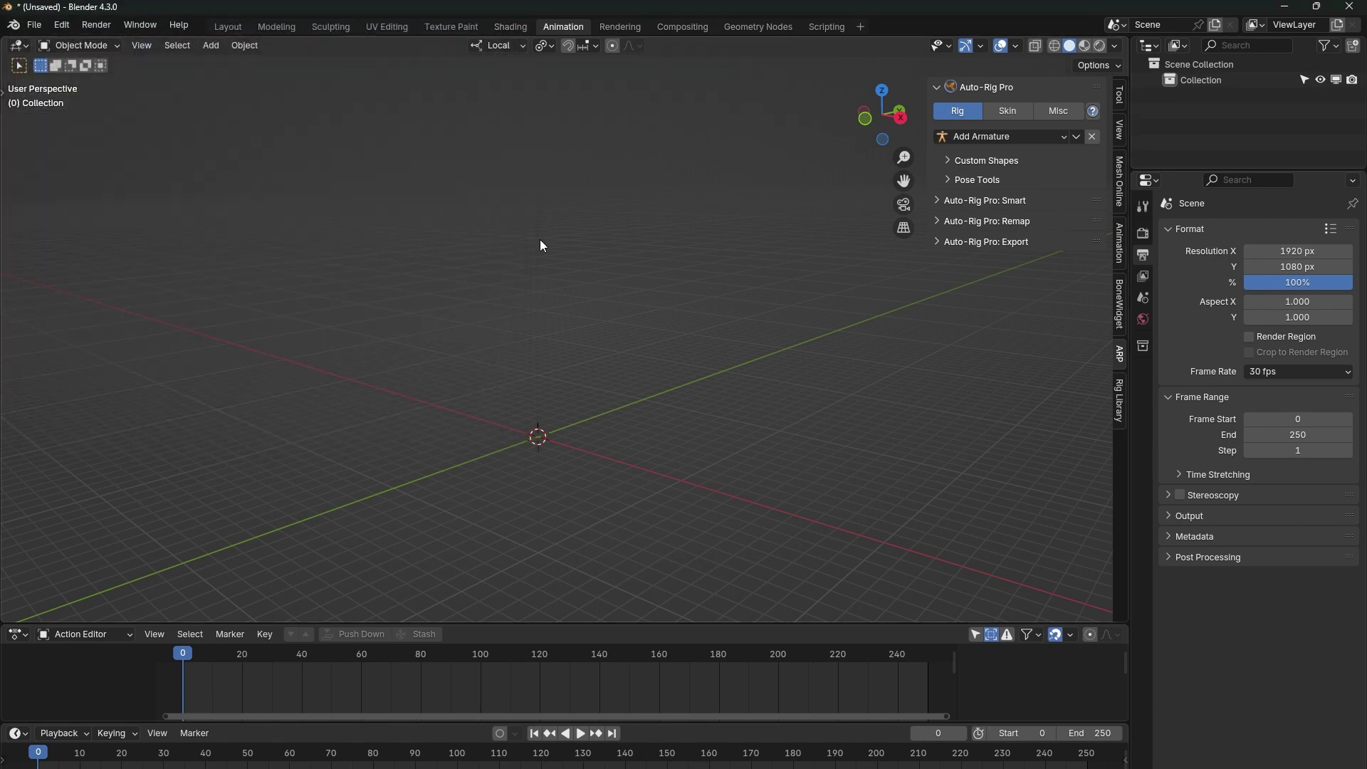
click(1349, 8)
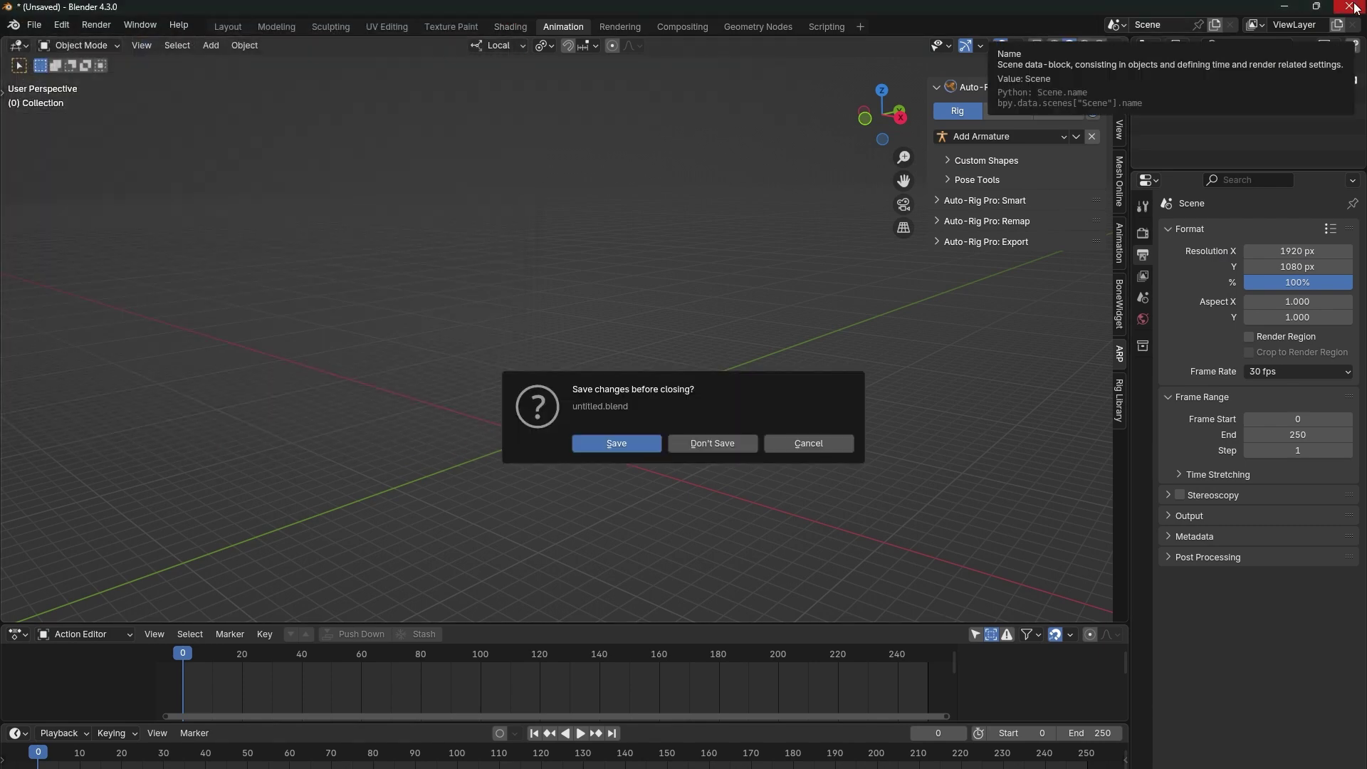
click(719, 444)
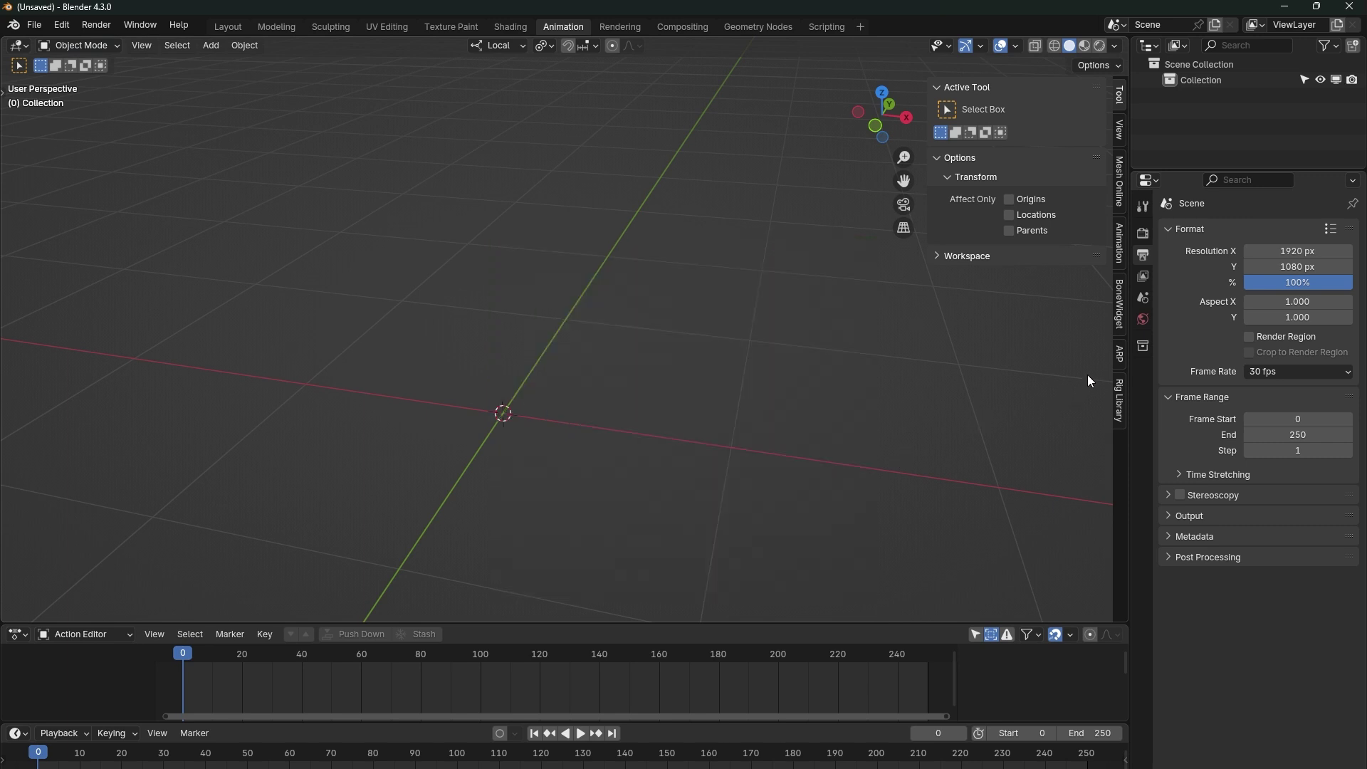
Check that the ARP Add Armature list offers Allosaur through Turtle, then close the list.
click(1118, 351)
click(1038, 136)
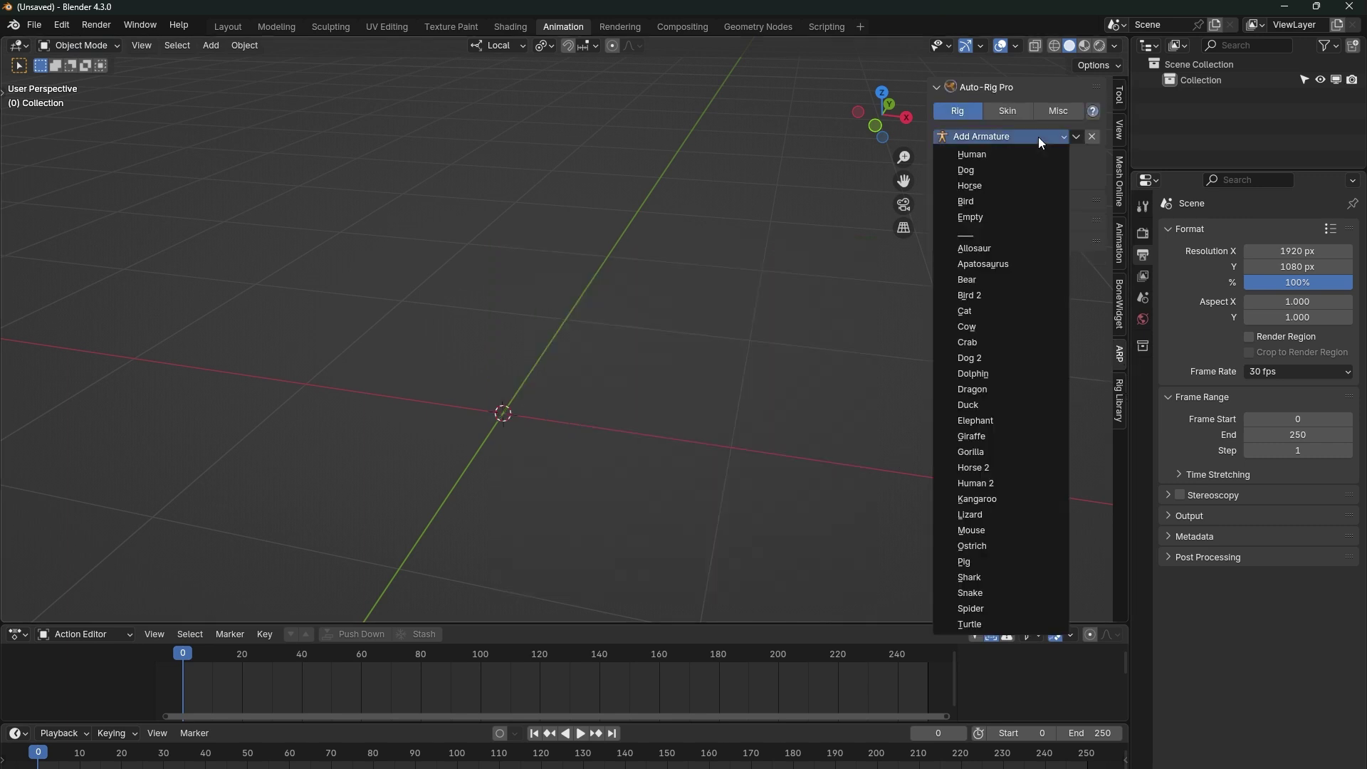
click(1038, 137)
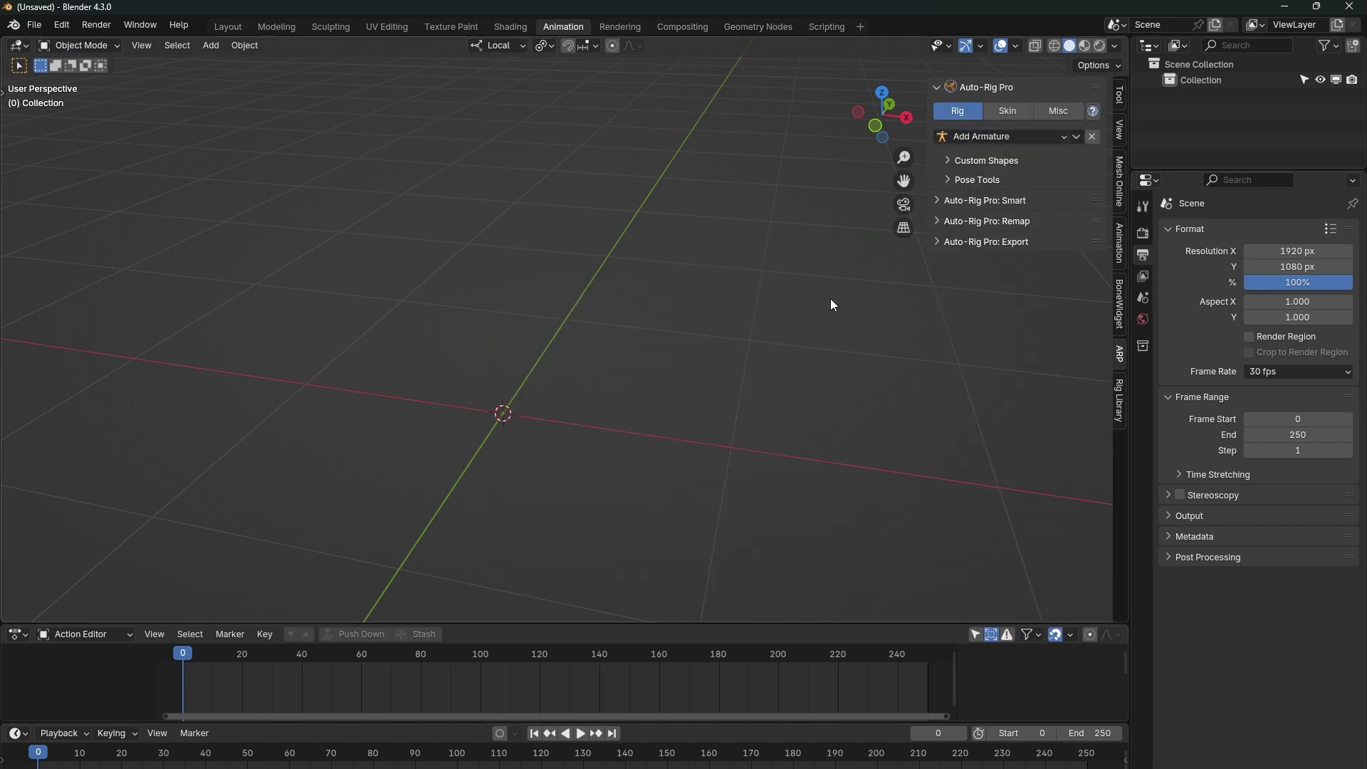